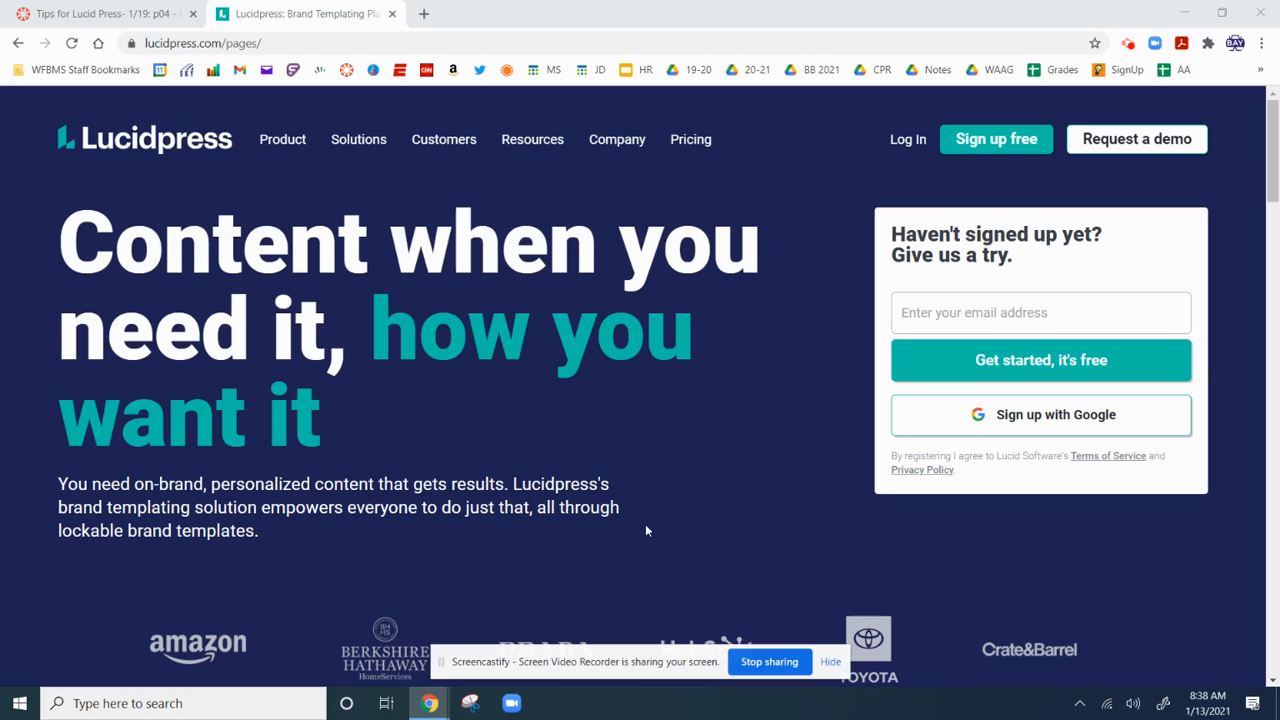
Sign up for Lucidpress using a Google account from the home page.
{"action": "left_click", "coordinate": [1030, 428]}
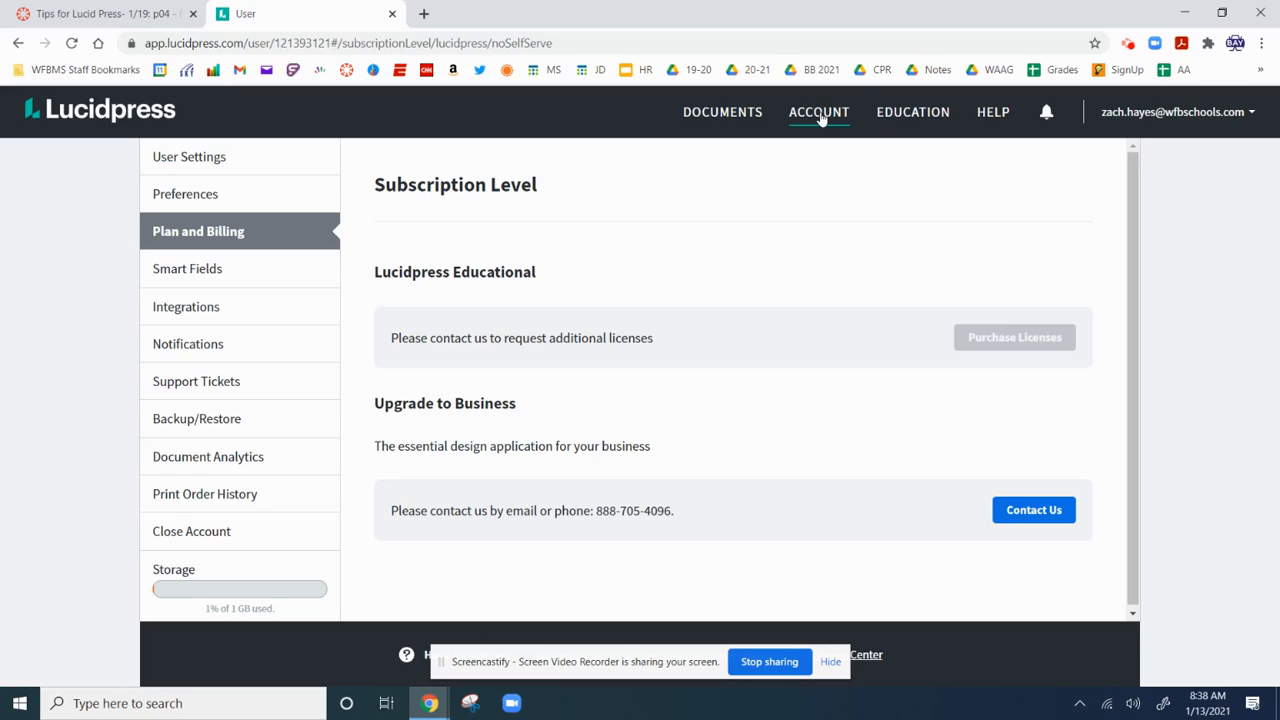
Leave the Plan and Billing page and go to the Documents area.
{"action": "left_click", "coordinate": [714, 116]}
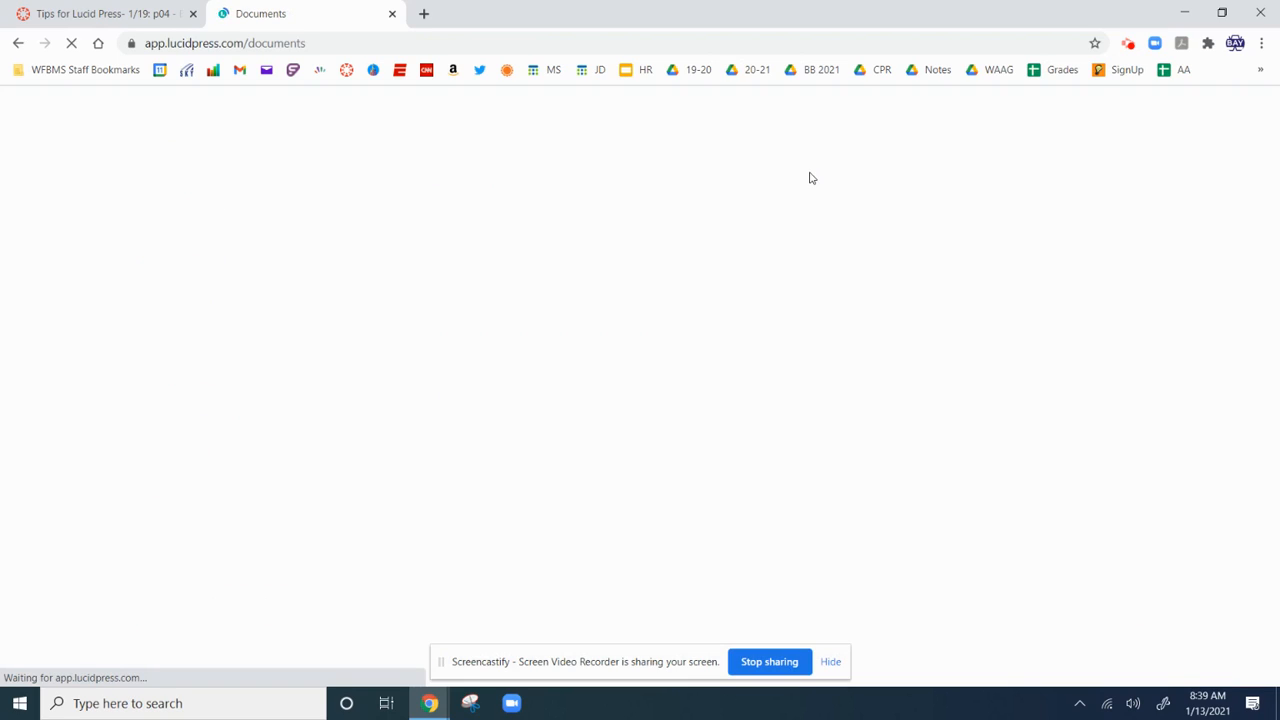
Create a new Blank Print Document with one Letter (8.5x11) page.
{"action": "left_click", "coordinate": [830, 661]}
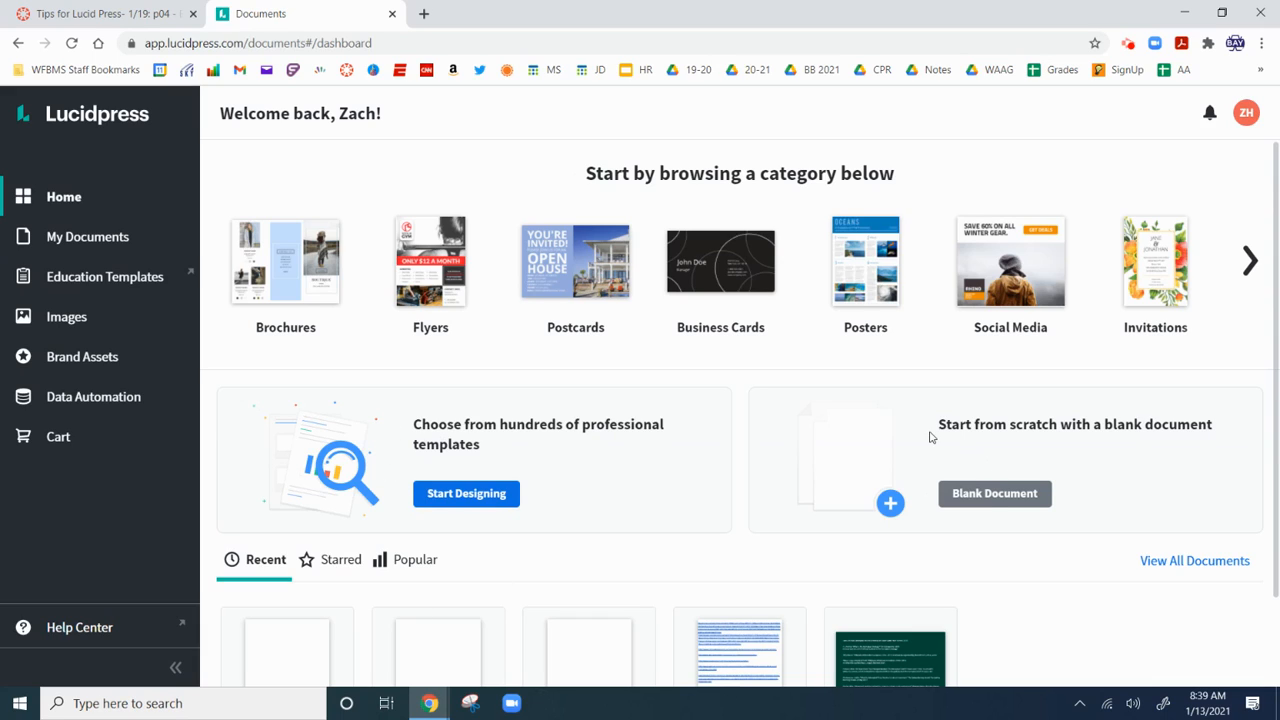
{"action": "left_click", "coordinate": [1013, 495]}
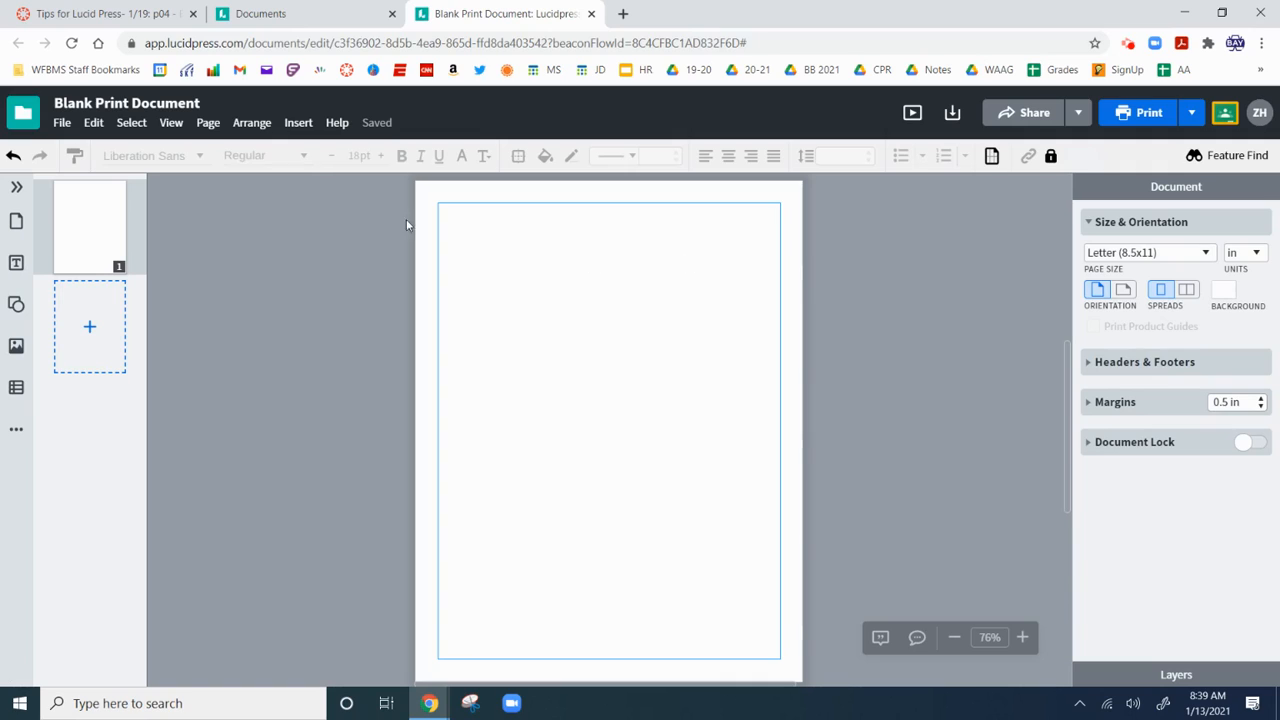
Add a second and a third page to the document.
{"action": "left_click", "coordinate": [68, 318]}
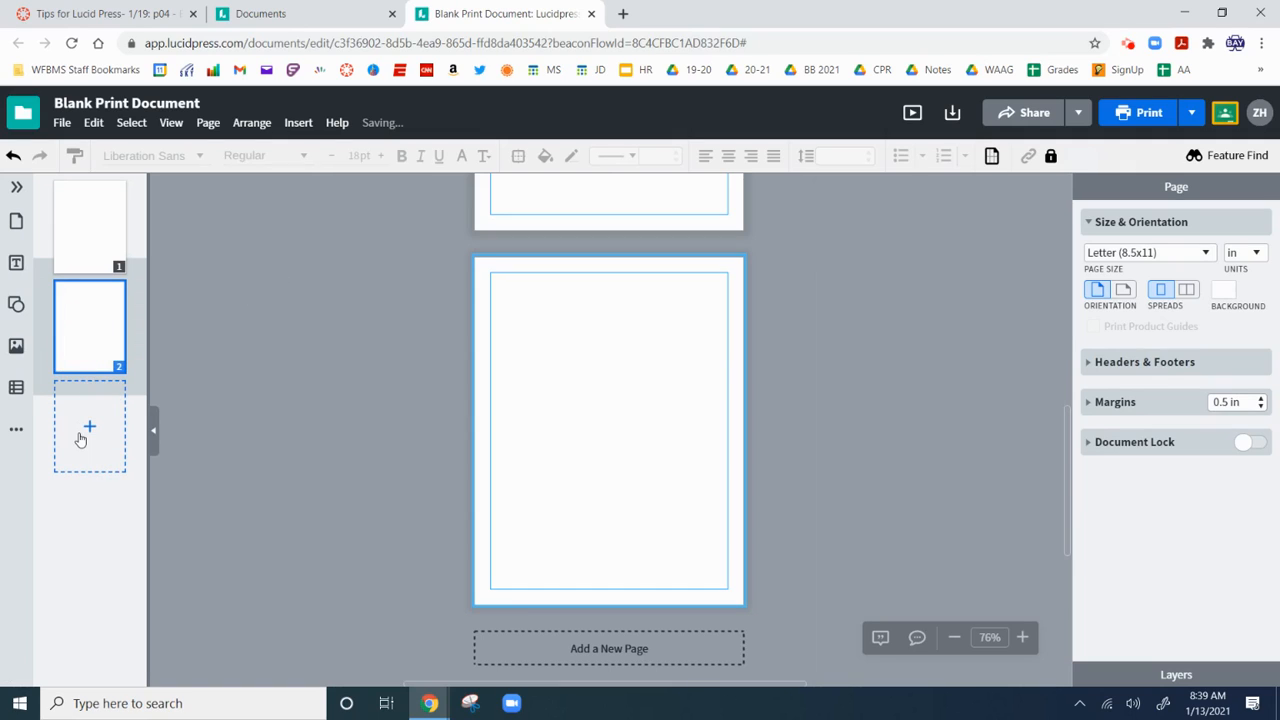
{"action": "left_click", "coordinate": [82, 440]}
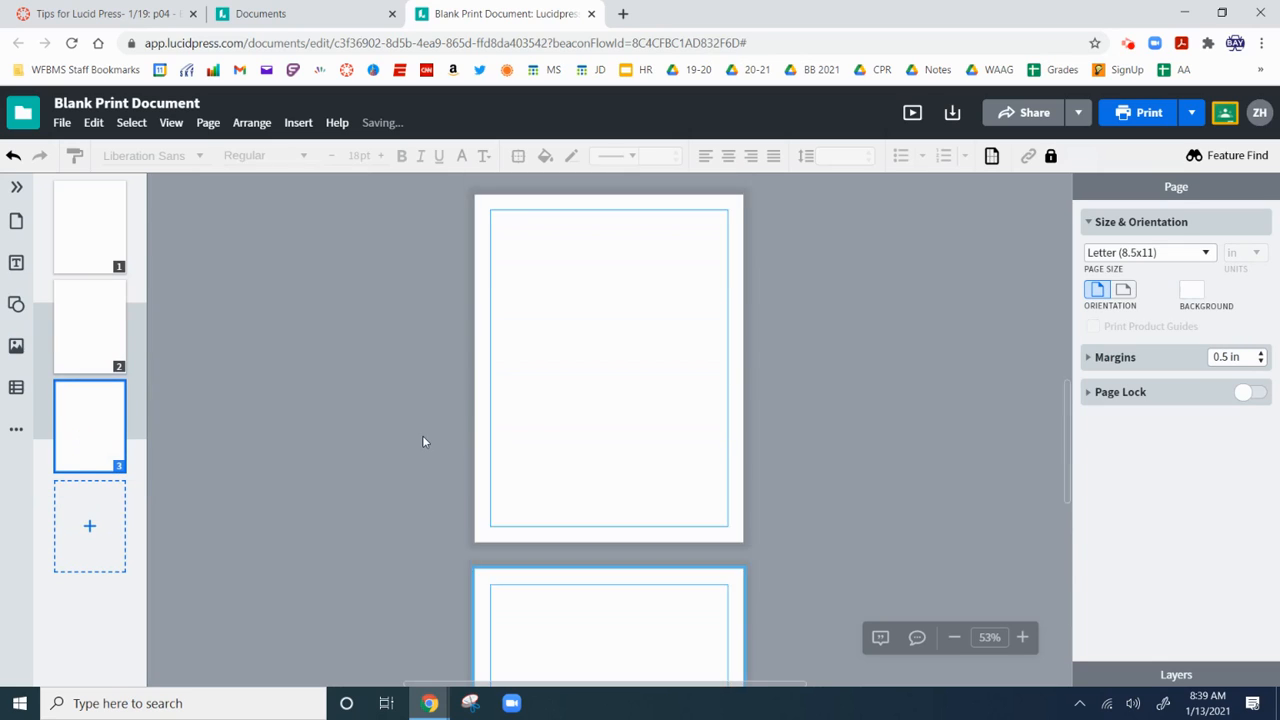
{"action": "scroll", "coordinate": [427, 425], "scroll_direction": "down", "scroll_amount": 2}
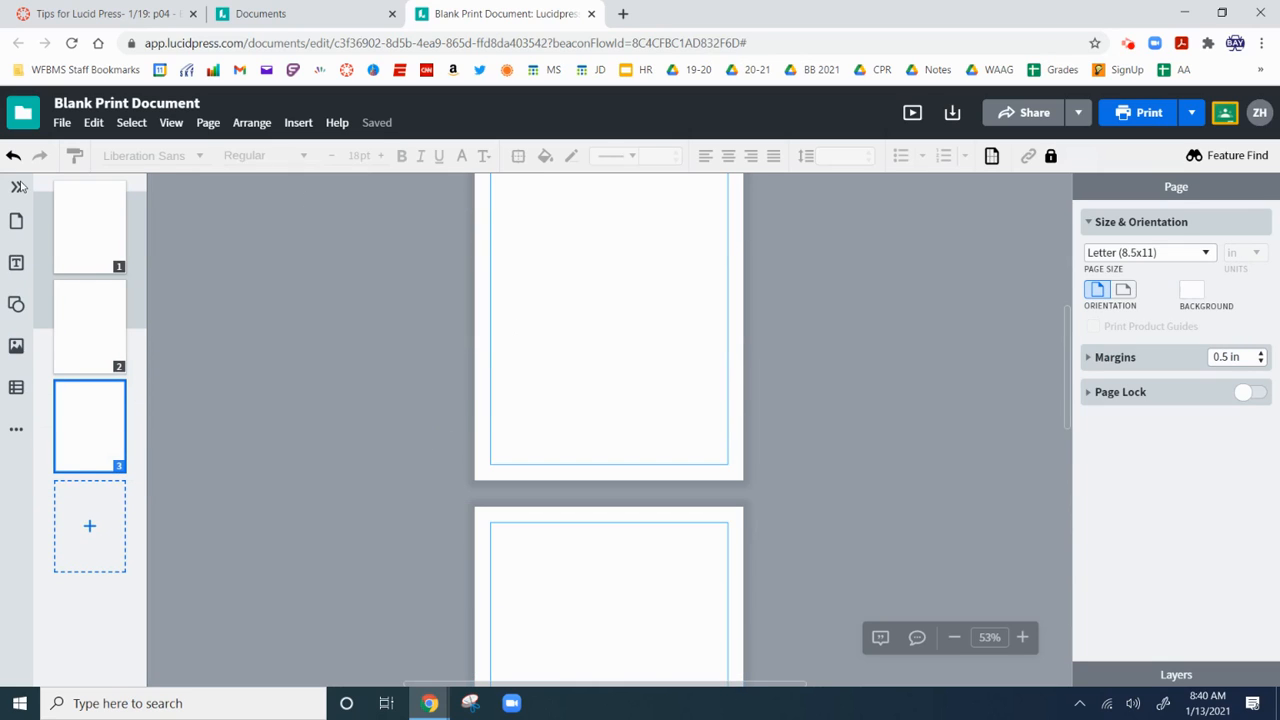
{"action": "scroll", "coordinate": [650, 505], "scroll_direction": "down", "scroll_amount": 2}
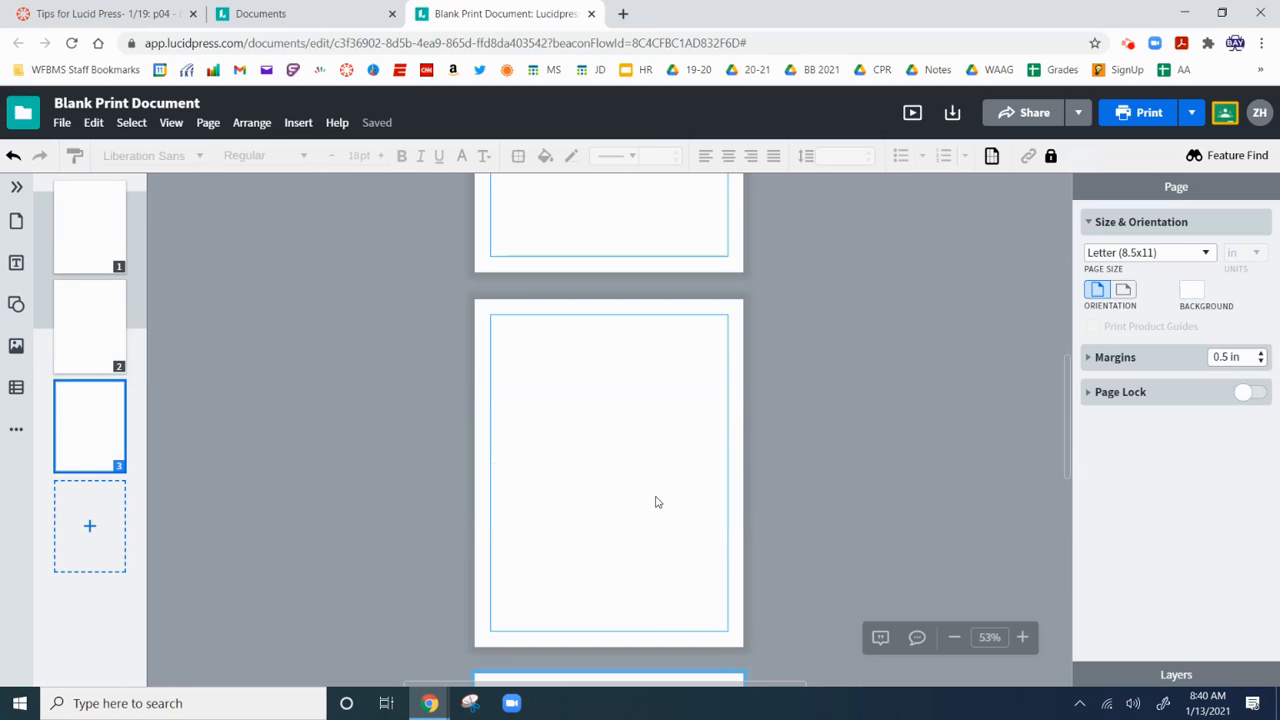
{"action": "scroll", "coordinate": [680, 480], "scroll_direction": "down", "scroll_amount": 1}
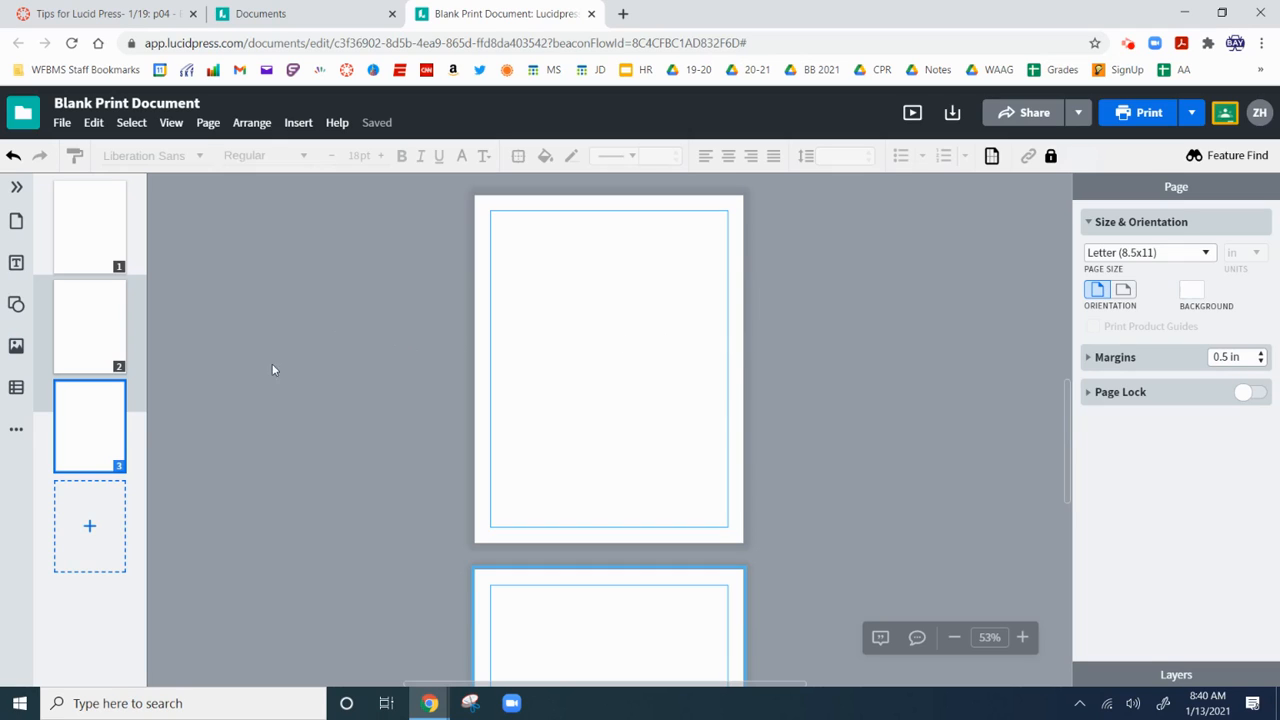
Delete pages 3 and 2, leaving one page with document settings showing.
{"action": "left_click", "coordinate": [100, 440]}
{"action": "right_click", "coordinate": [100, 440]}
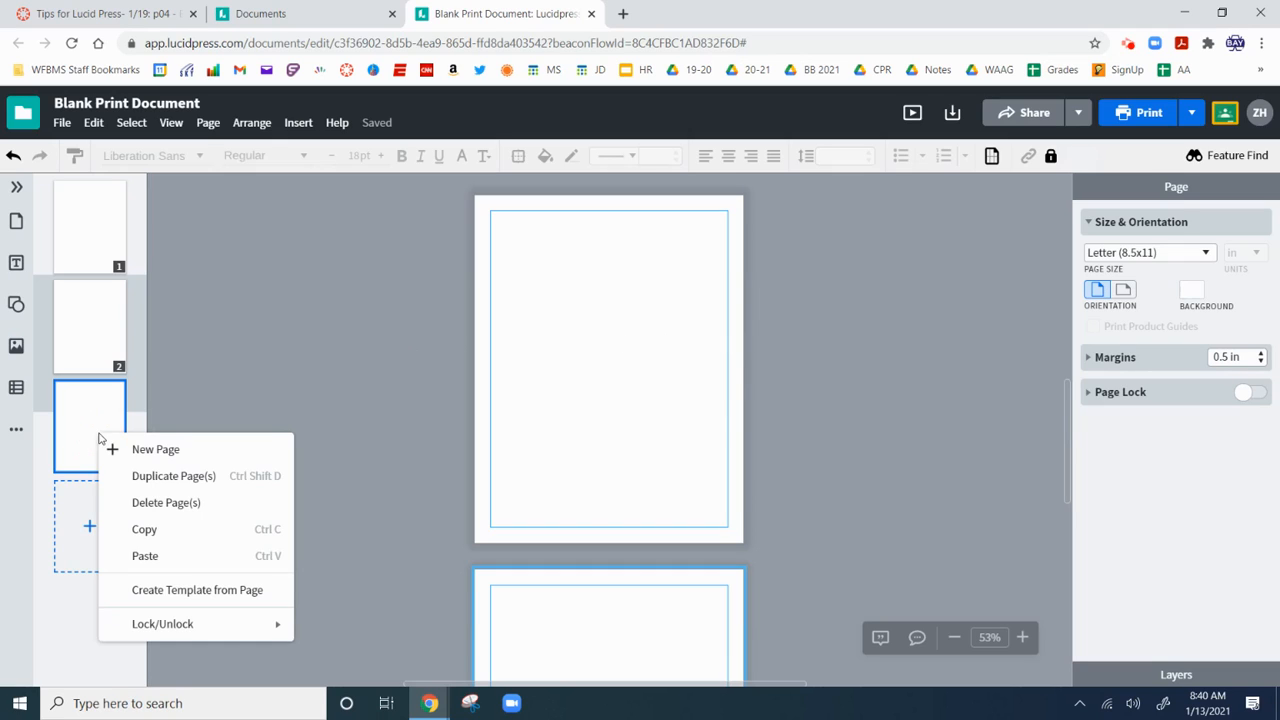
{"action": "left_click", "coordinate": [141, 503]}
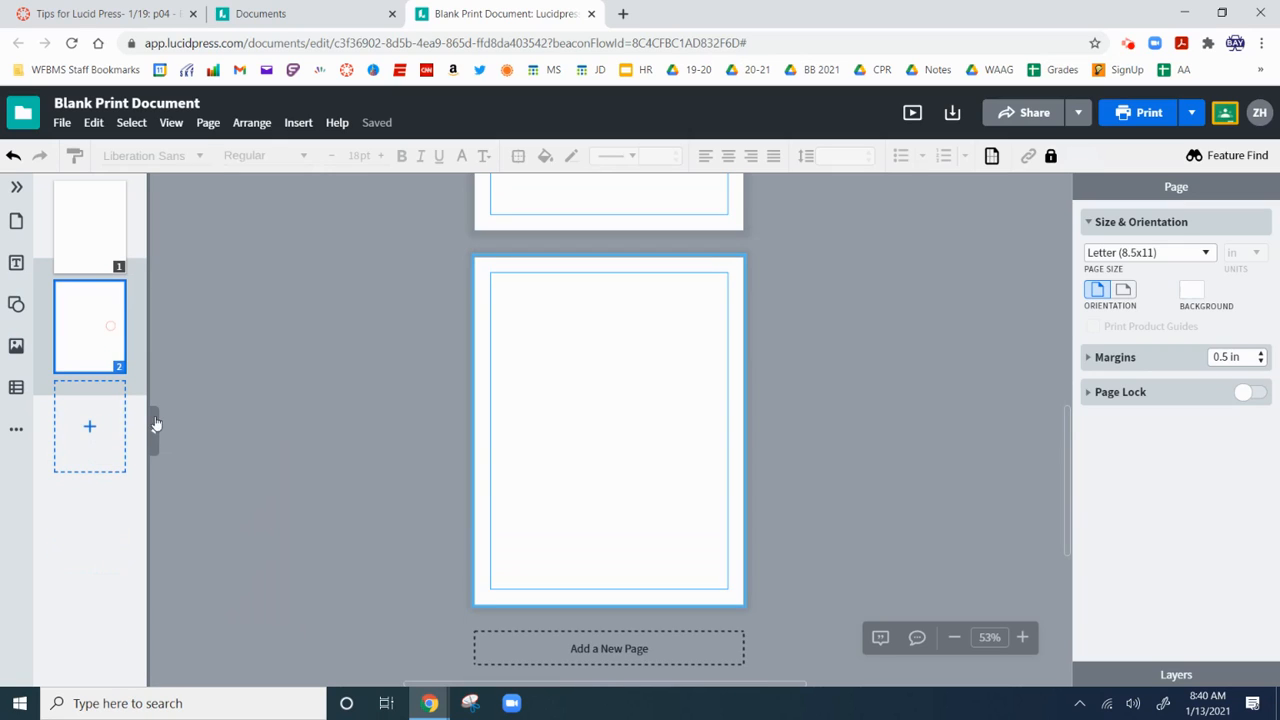
{"action": "right_click", "coordinate": [98, 318]}
{"action": "left_click", "coordinate": [157, 388]}
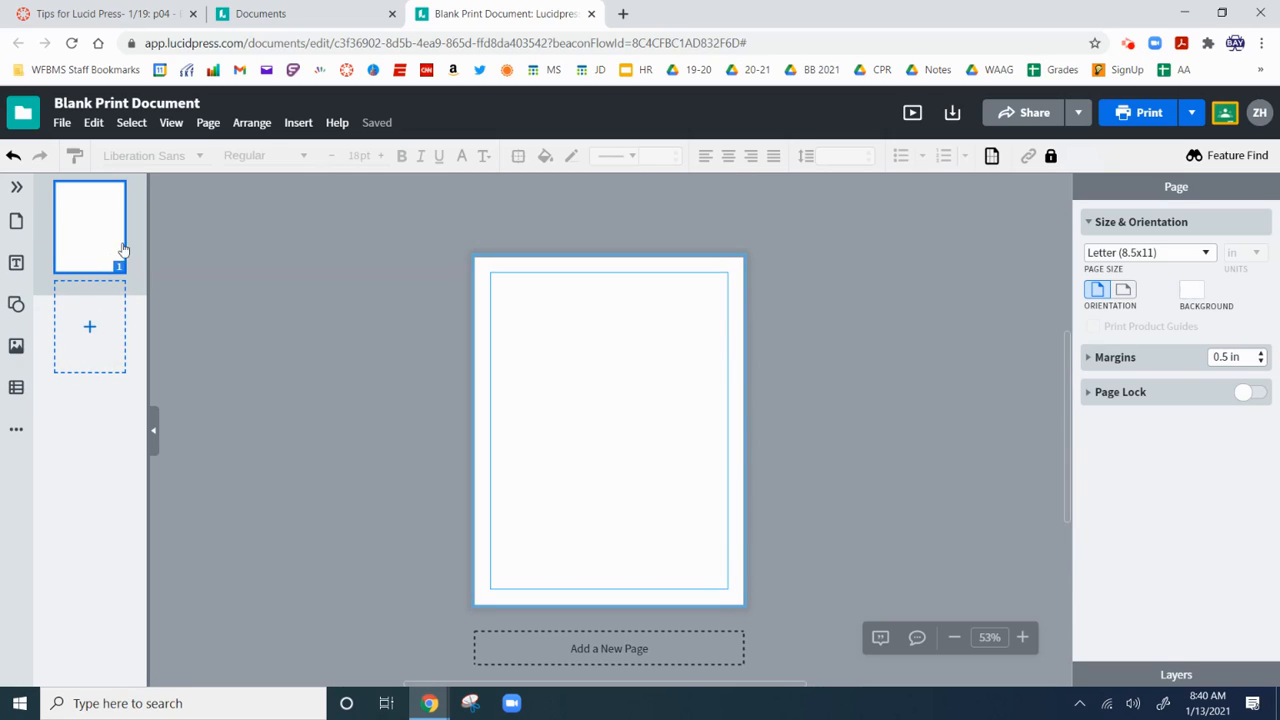
{"action": "left_click", "coordinate": [251, 334]}
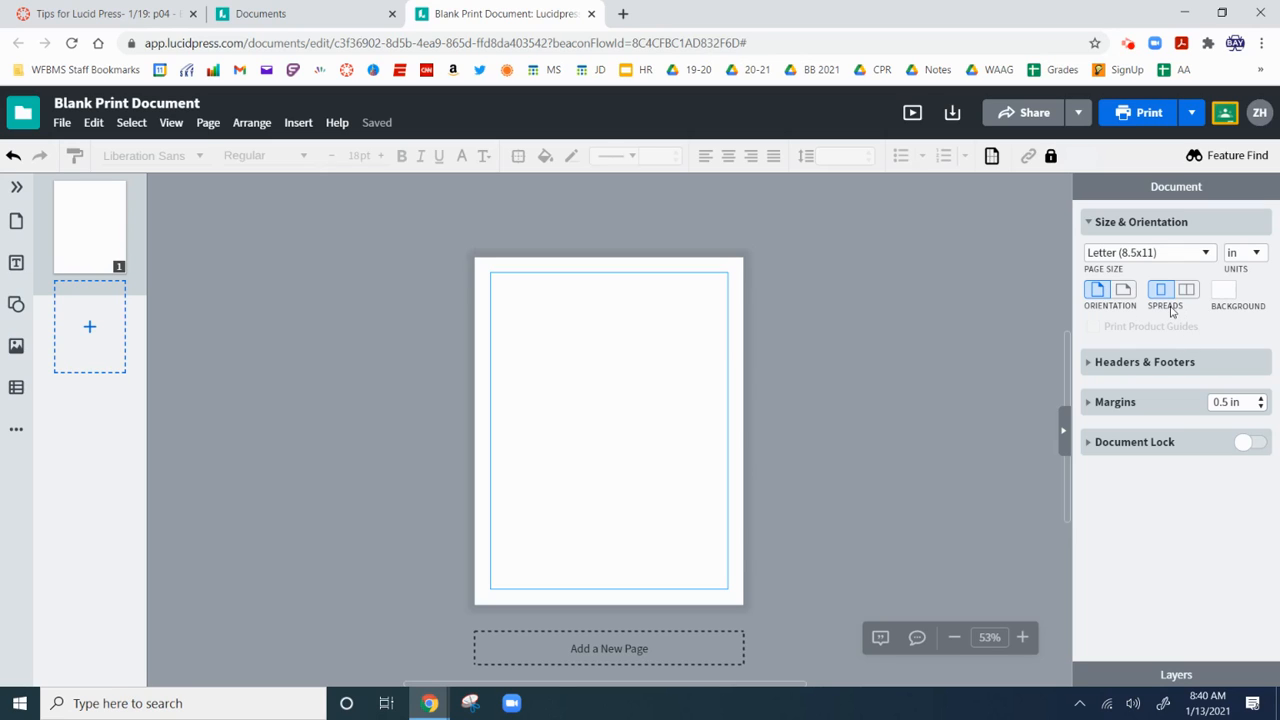
Switch to two-page spreads, adding pages 2–3 as a facing spread and removing extra page 4.
{"action": "left_click", "coordinate": [1185, 290]}
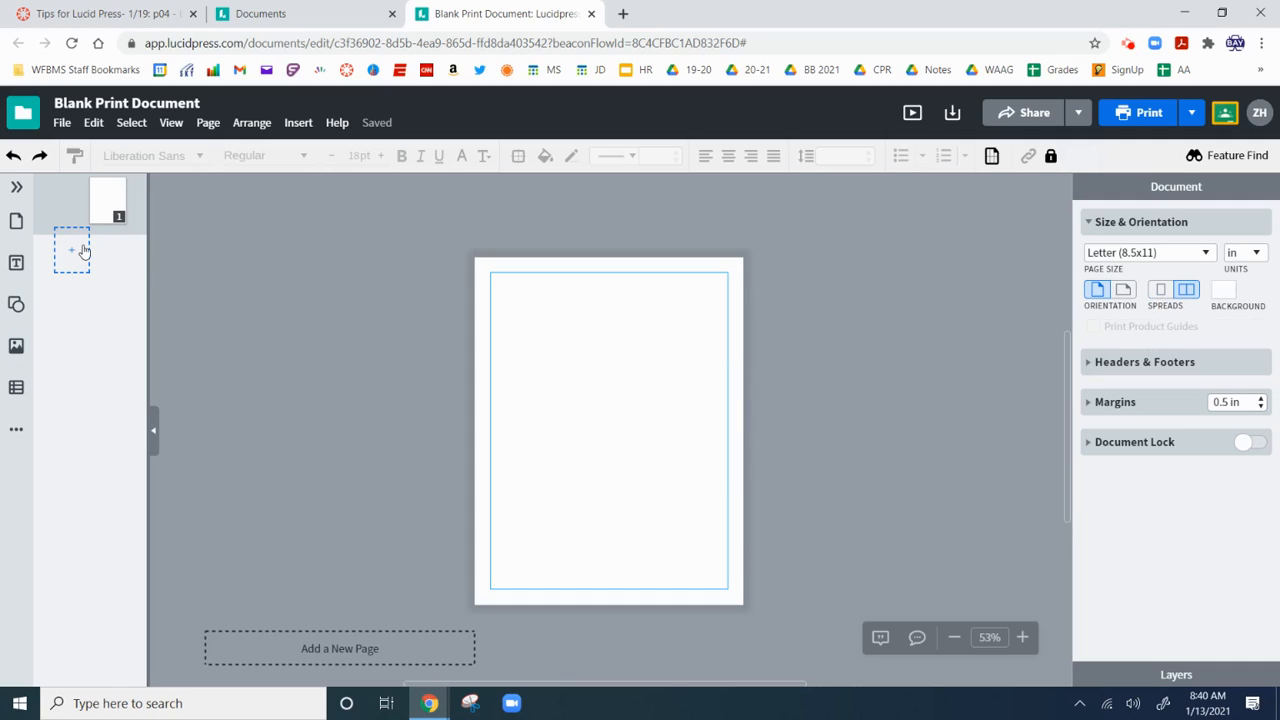
{"action": "left_click", "coordinate": [84, 251]}
{"action": "left_click", "coordinate": [108, 252]}
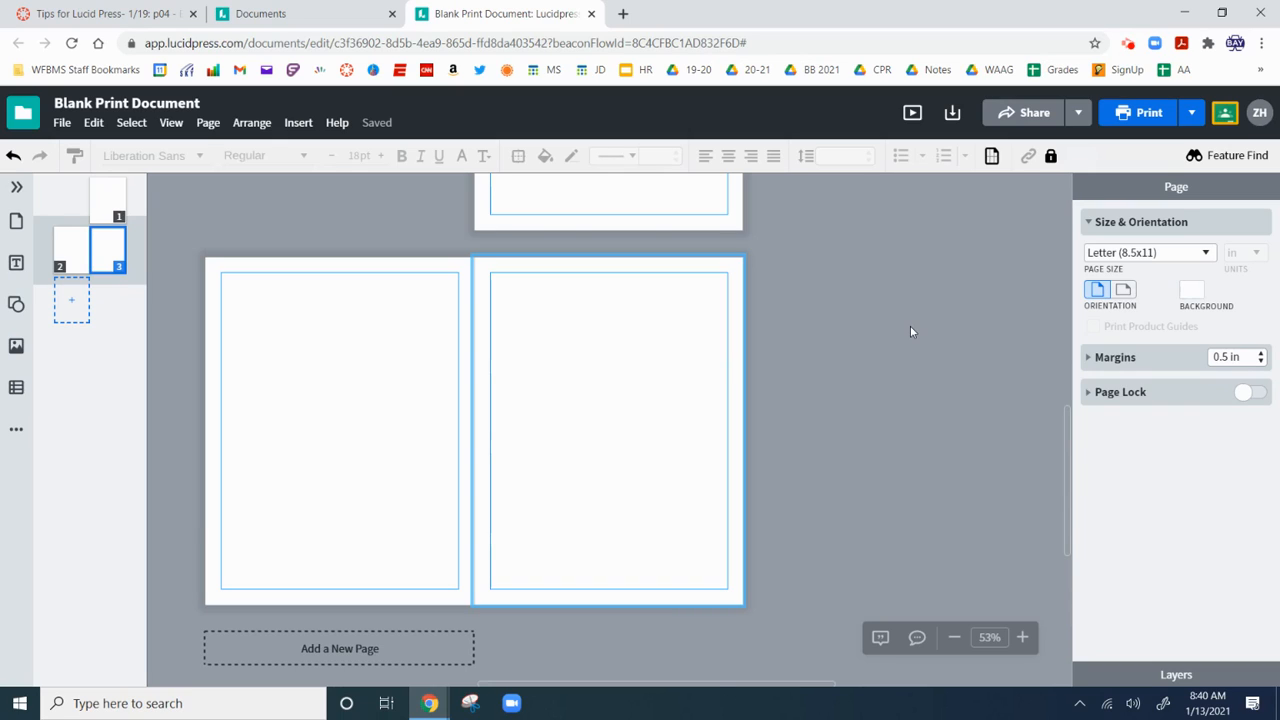
{"action": "scroll", "coordinate": [851, 334], "scroll_direction": "up", "scroll_amount": 1}
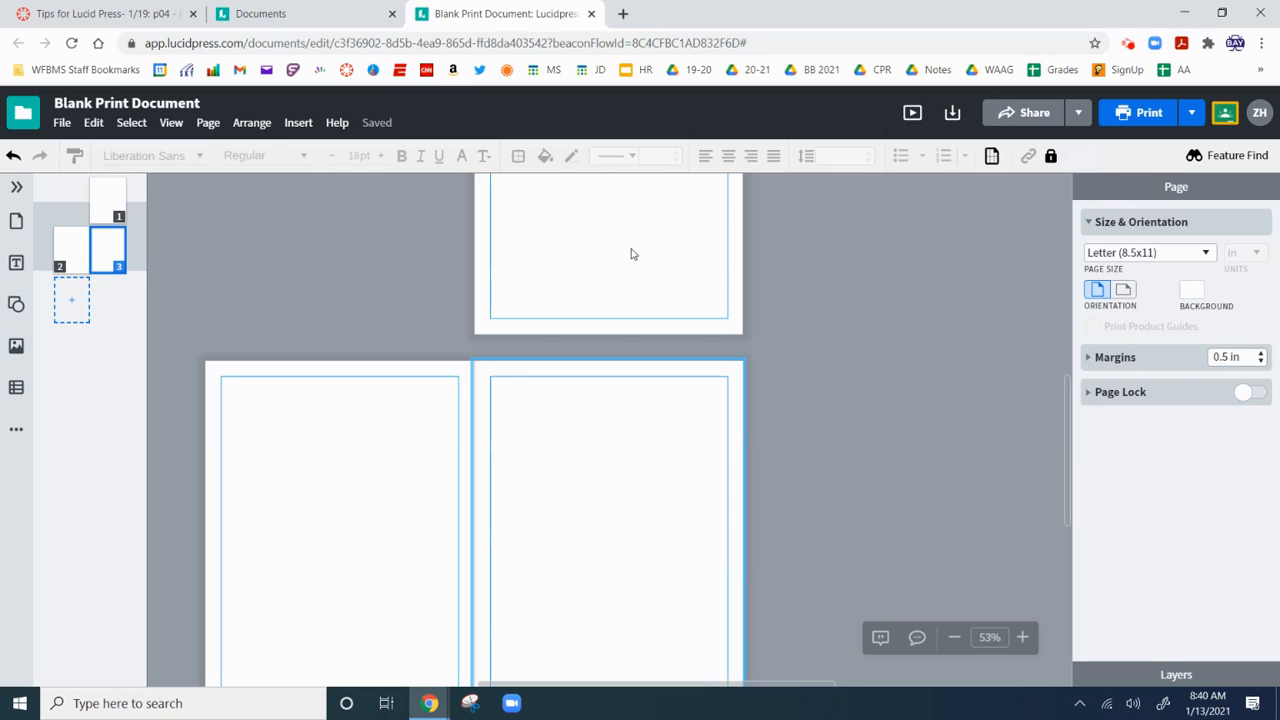
{"action": "scroll", "coordinate": [597, 245], "scroll_direction": "up", "scroll_amount": 2}
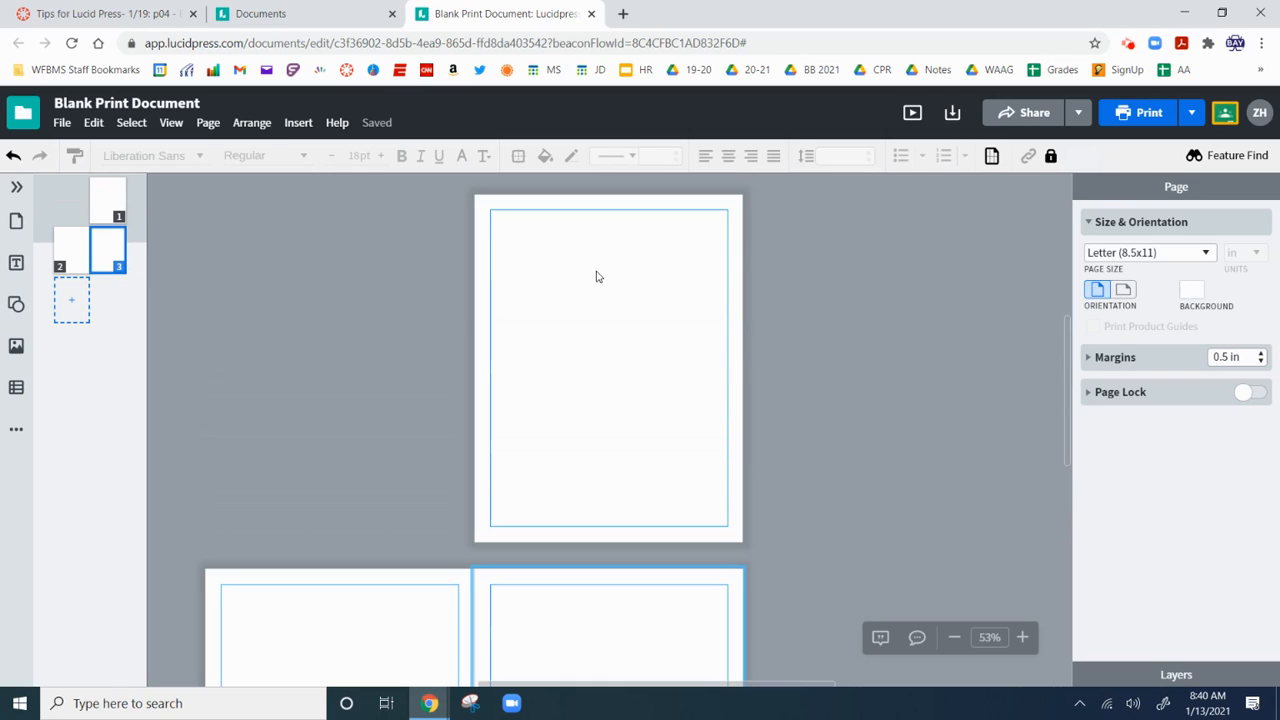
{"action": "scroll", "coordinate": [600, 285], "scroll_direction": "down", "scroll_amount": 3}
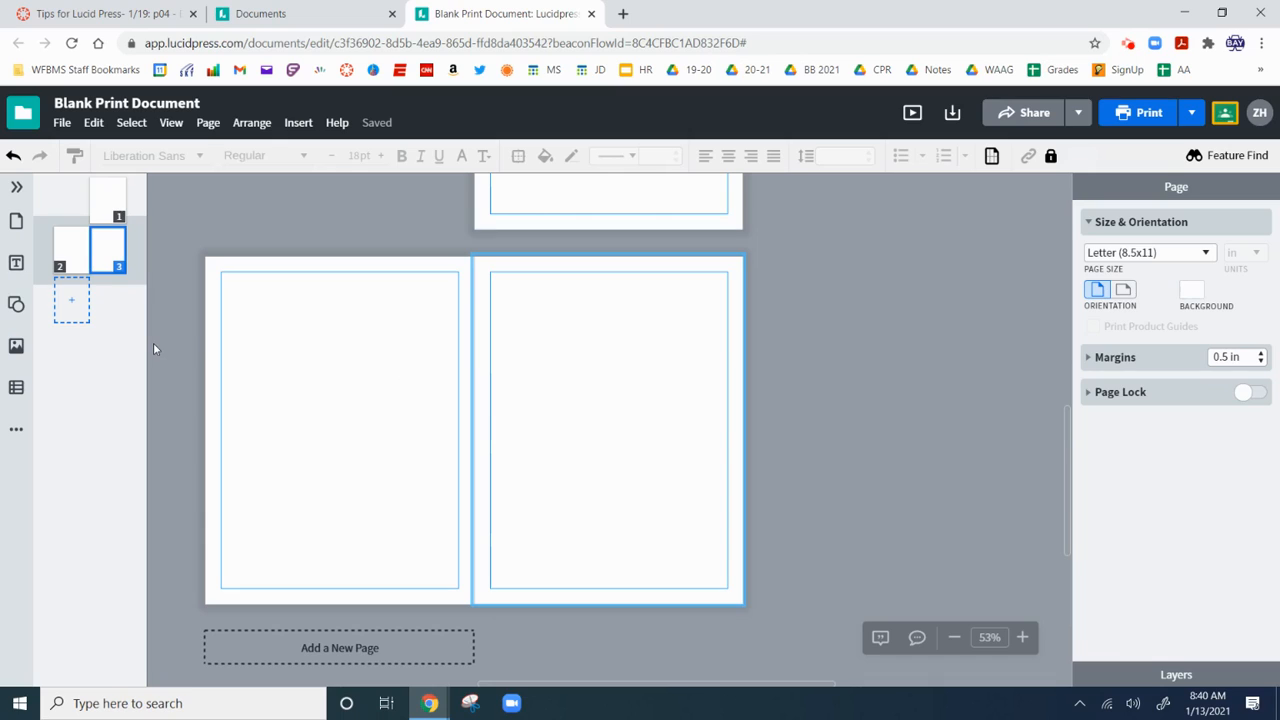
{"action": "left_click", "coordinate": [80, 318]}
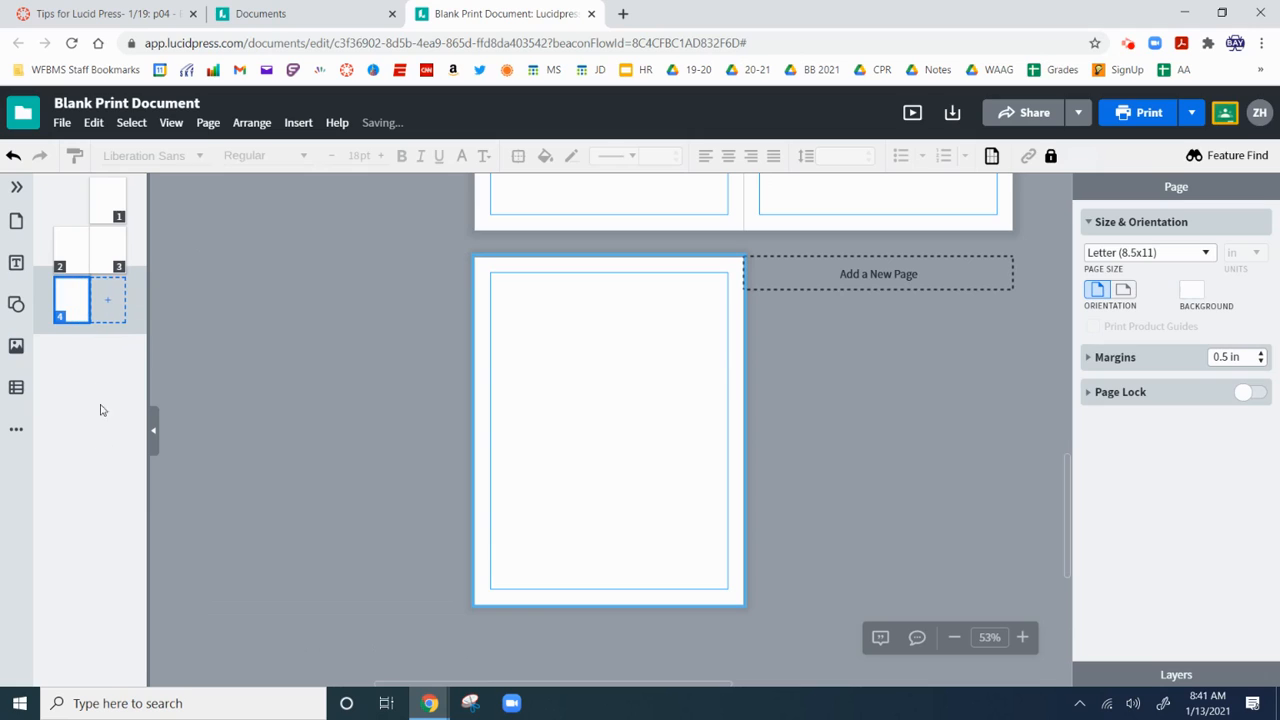
{"action": "right_click", "coordinate": [74, 306]}
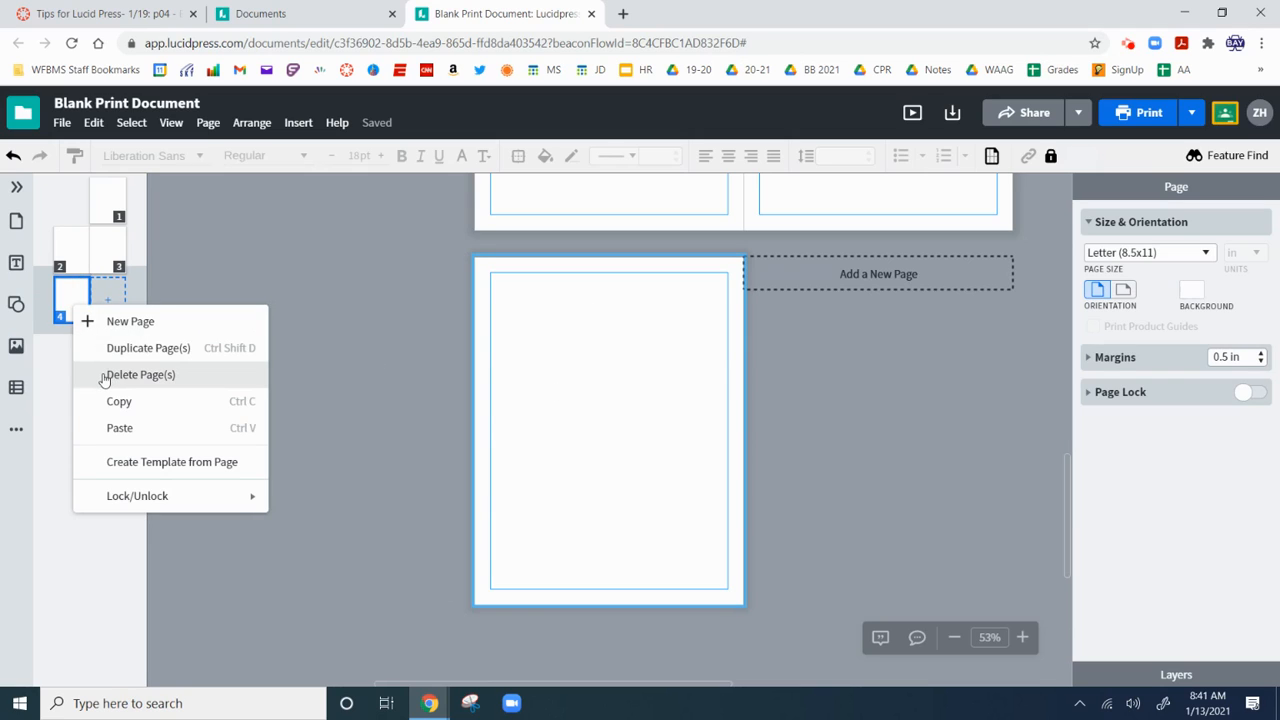
{"action": "left_click", "coordinate": [106, 378]}
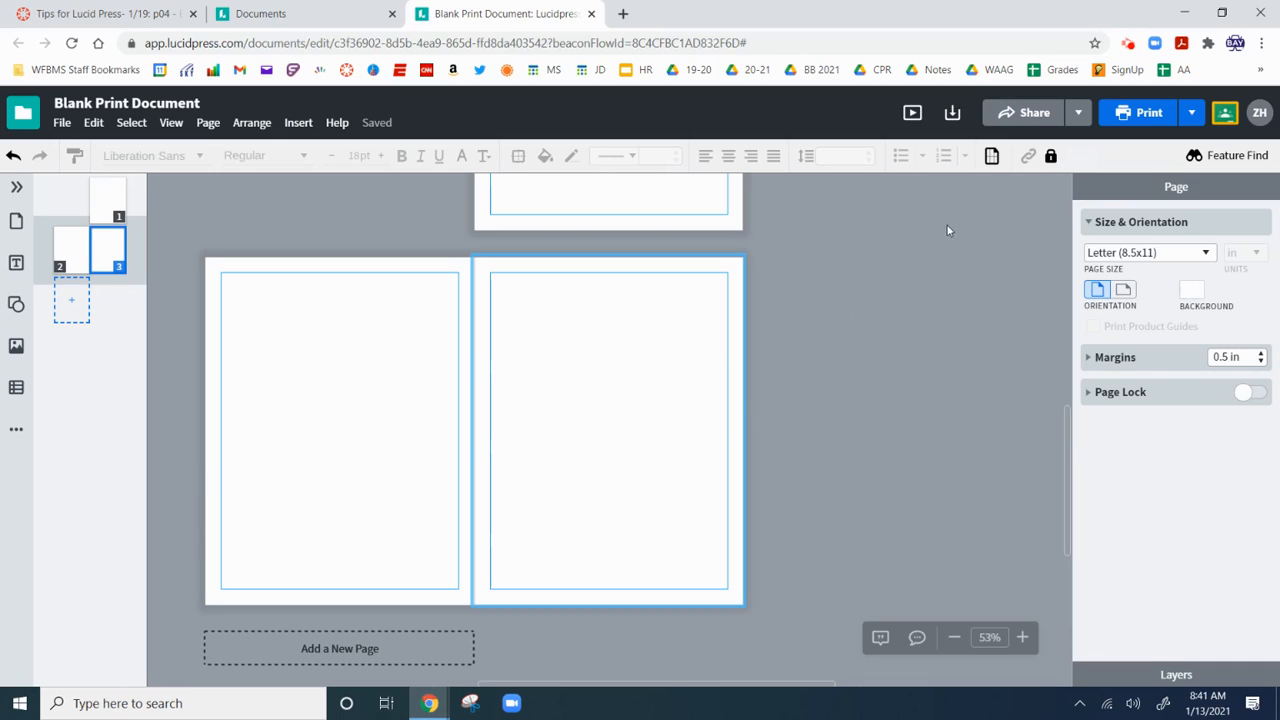
{"action": "left_click", "coordinate": [1022, 114]}
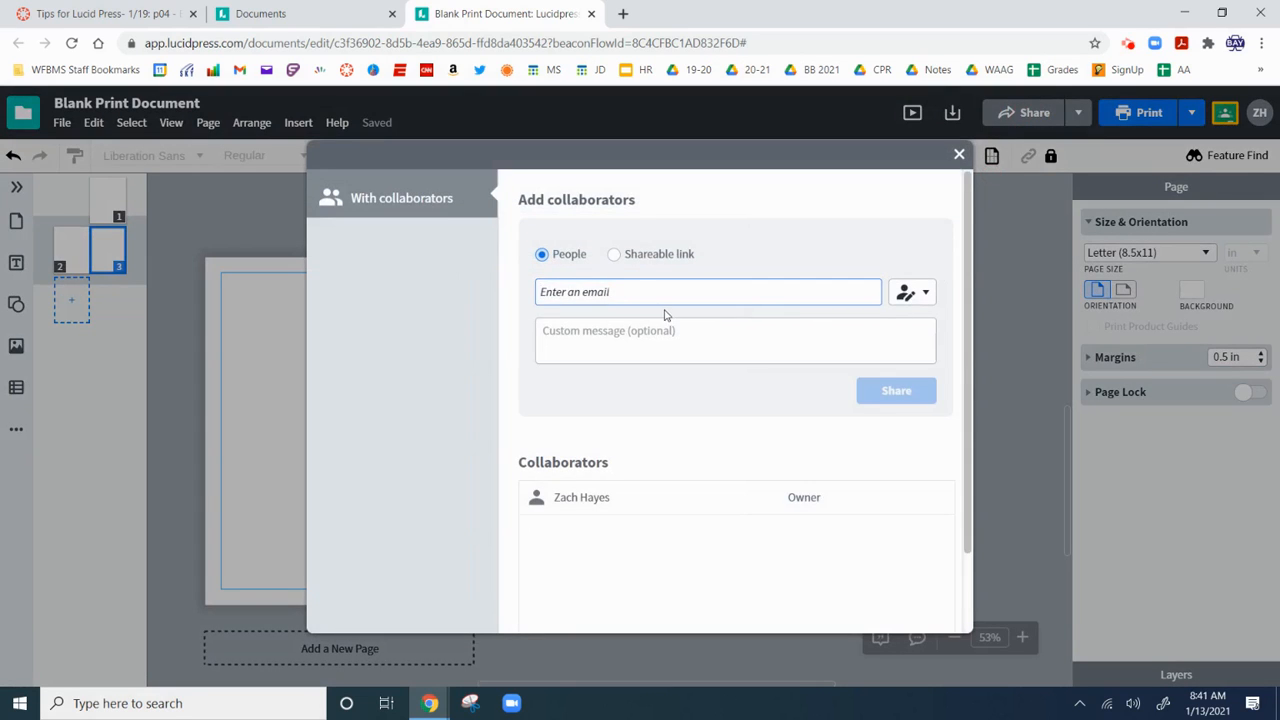
{"action": "key", "text": "Return"}
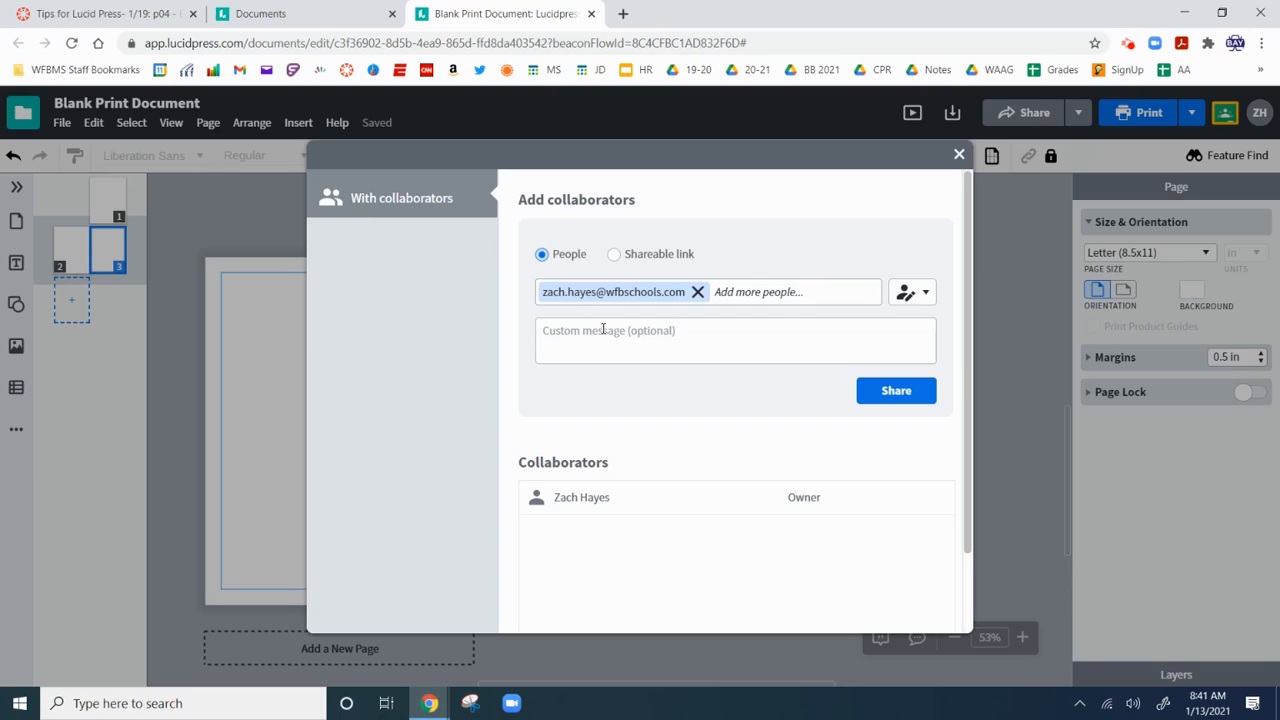
{"action": "left_click", "coordinate": [959, 155]}
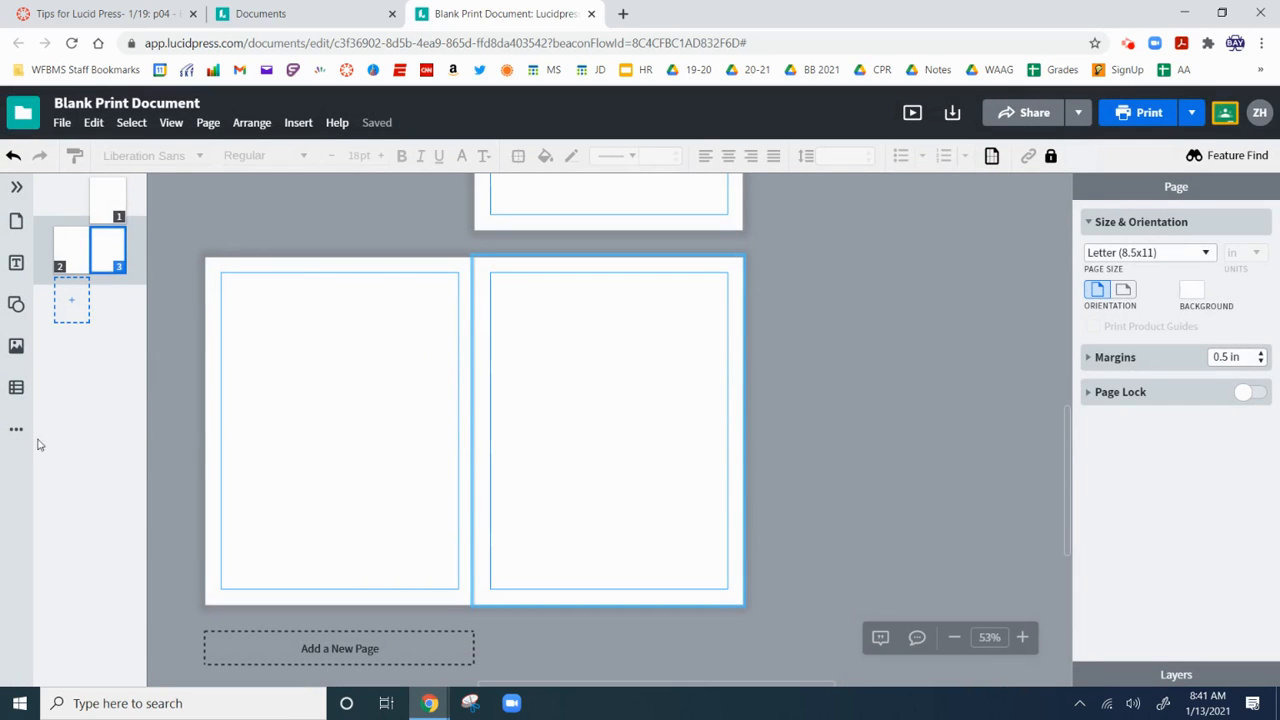
{"action": "left_click", "coordinate": [15, 264]}
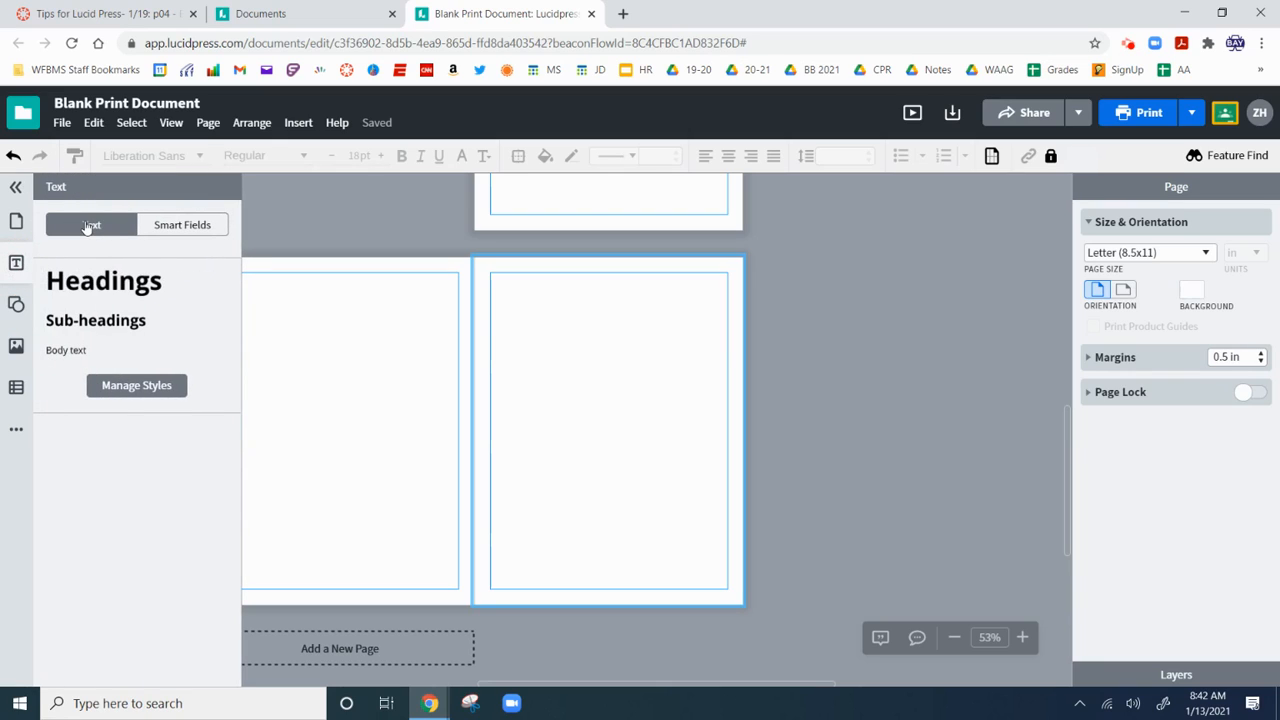
{"action": "left_click", "coordinate": [105, 283]}
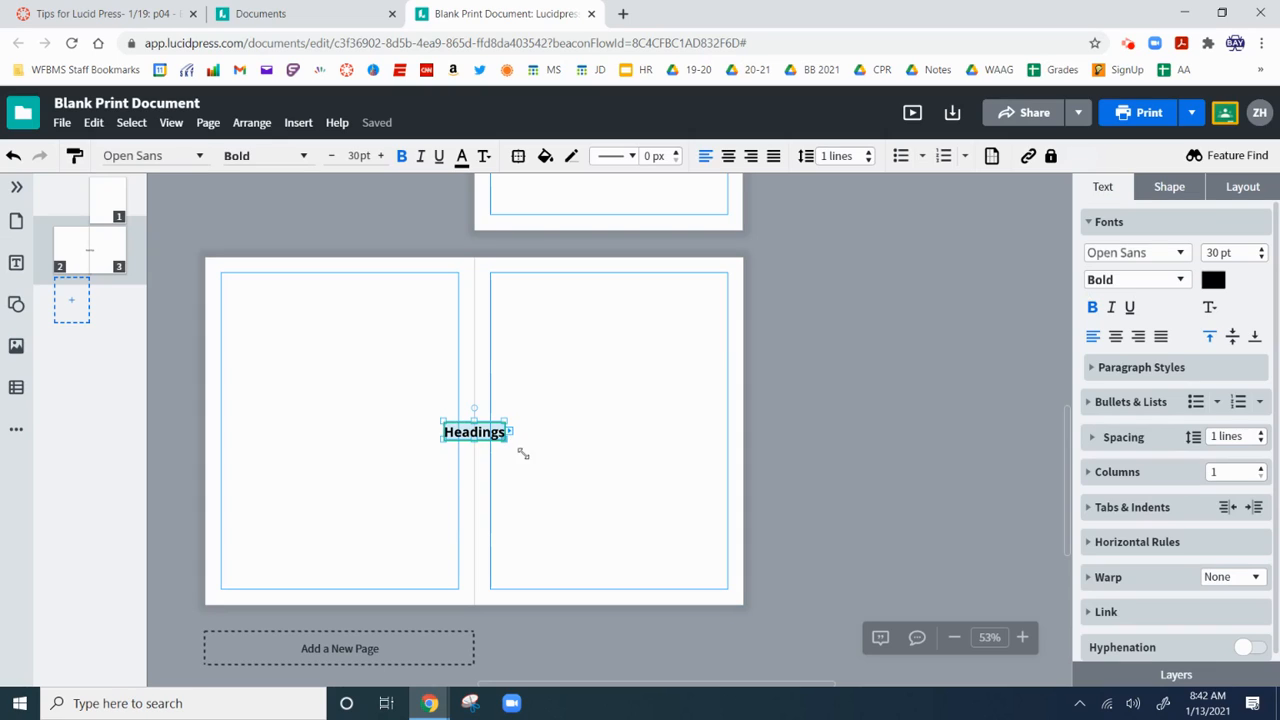
{"action": "left_click_drag", "start_coordinate": [523, 453], "coordinate": [589, 478]}
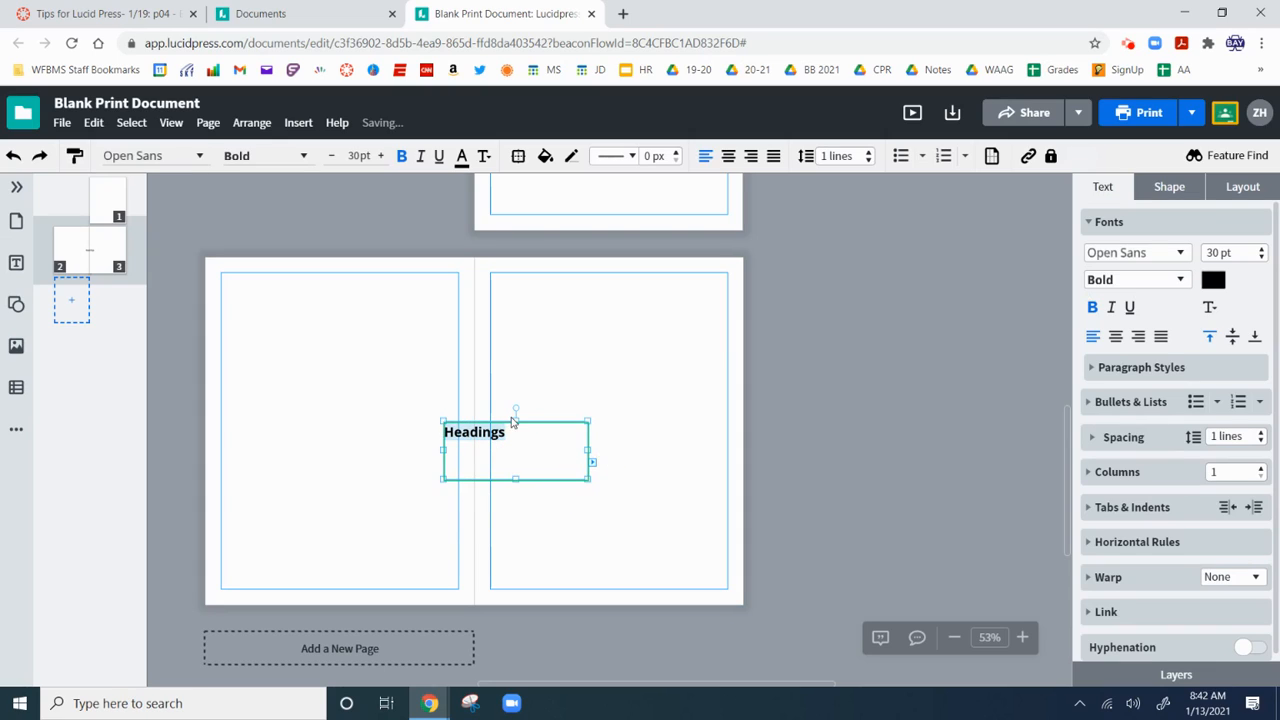
{"action": "left_click", "coordinate": [537, 423]}
{"action": "left_click", "coordinate": [12, 158]}
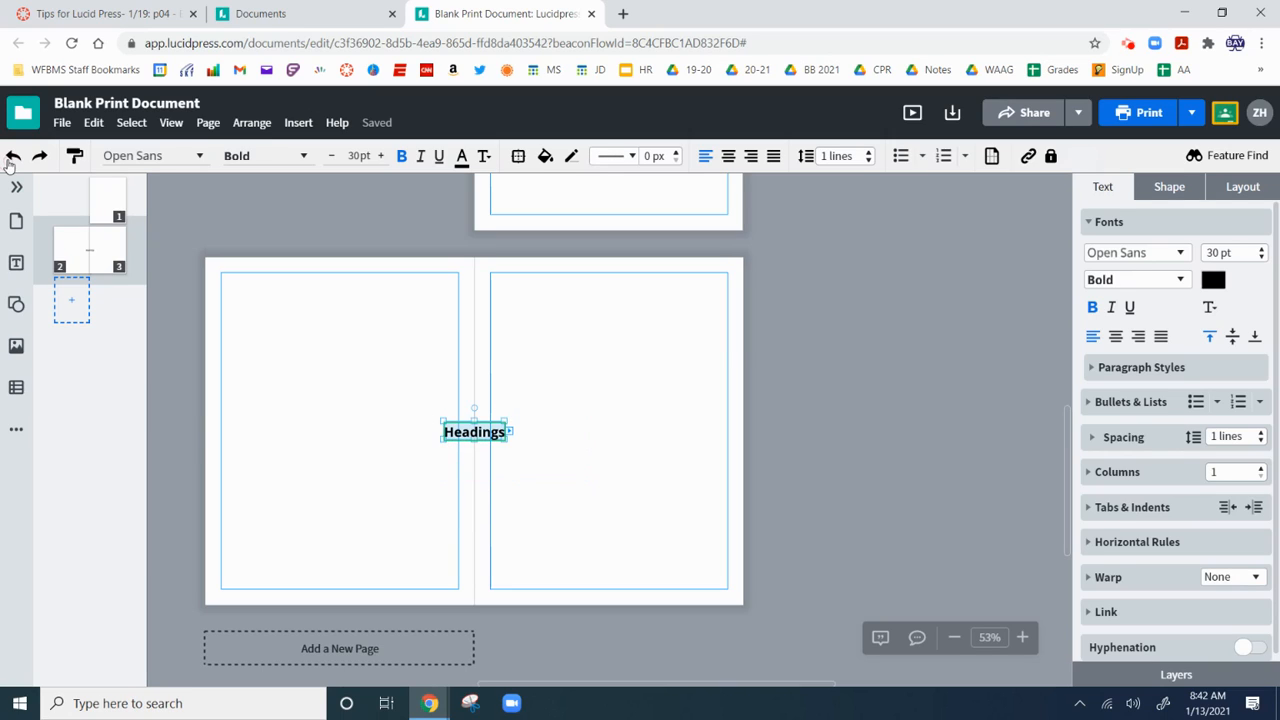
{"action": "left_click", "coordinate": [12, 158]}
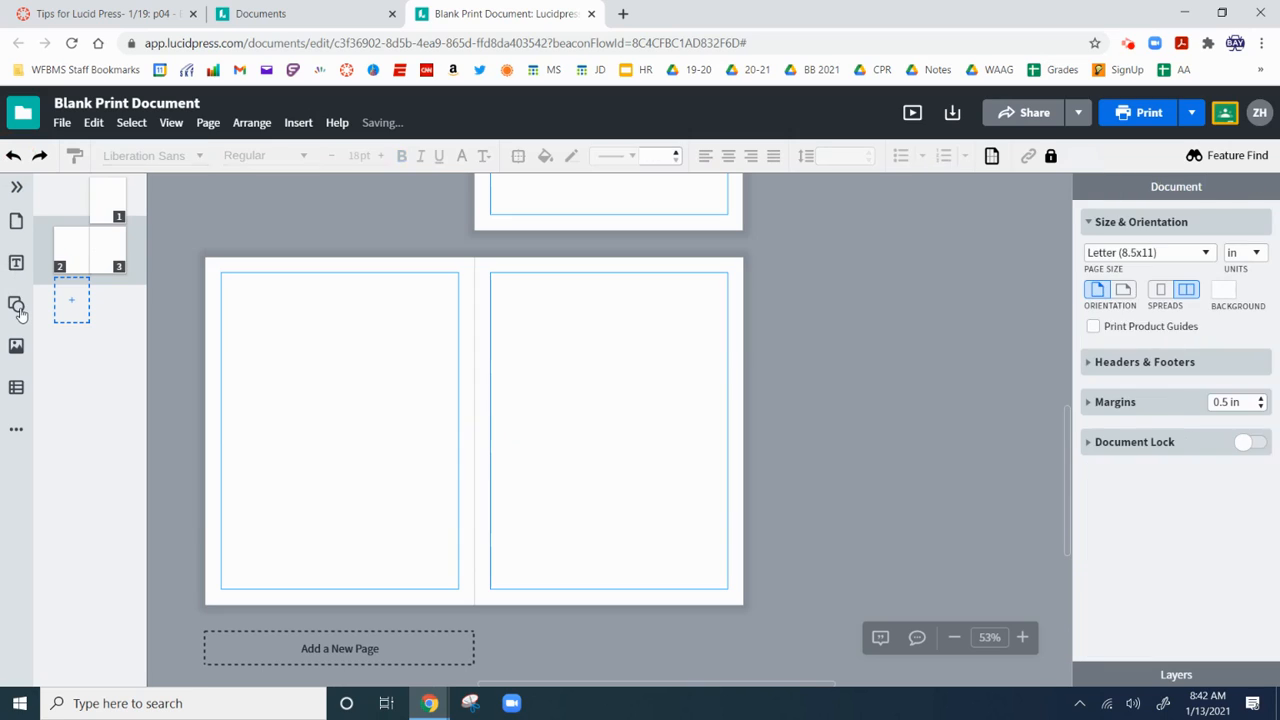
Browse the Shapes, Images, Tables and Page Layouts panels.
{"action": "left_click", "coordinate": [17, 306]}
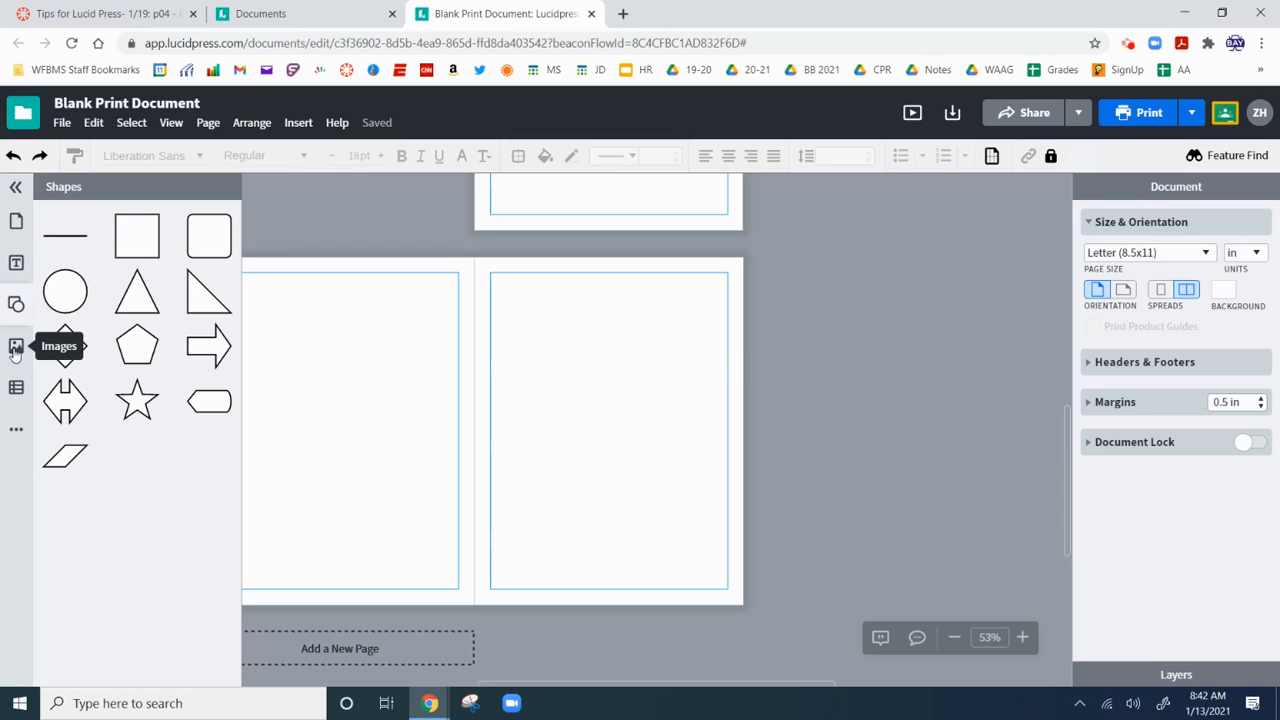
{"action": "left_click", "coordinate": [15, 348]}
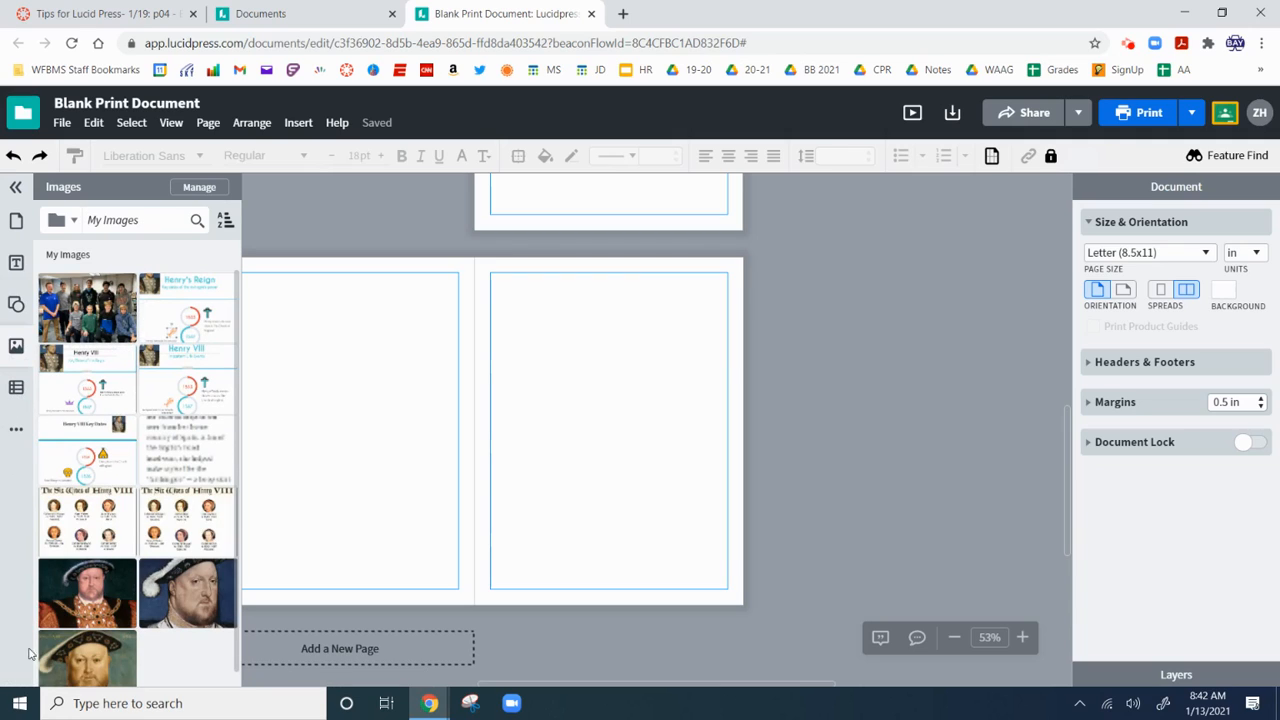
{"action": "left_click", "coordinate": [16, 387]}
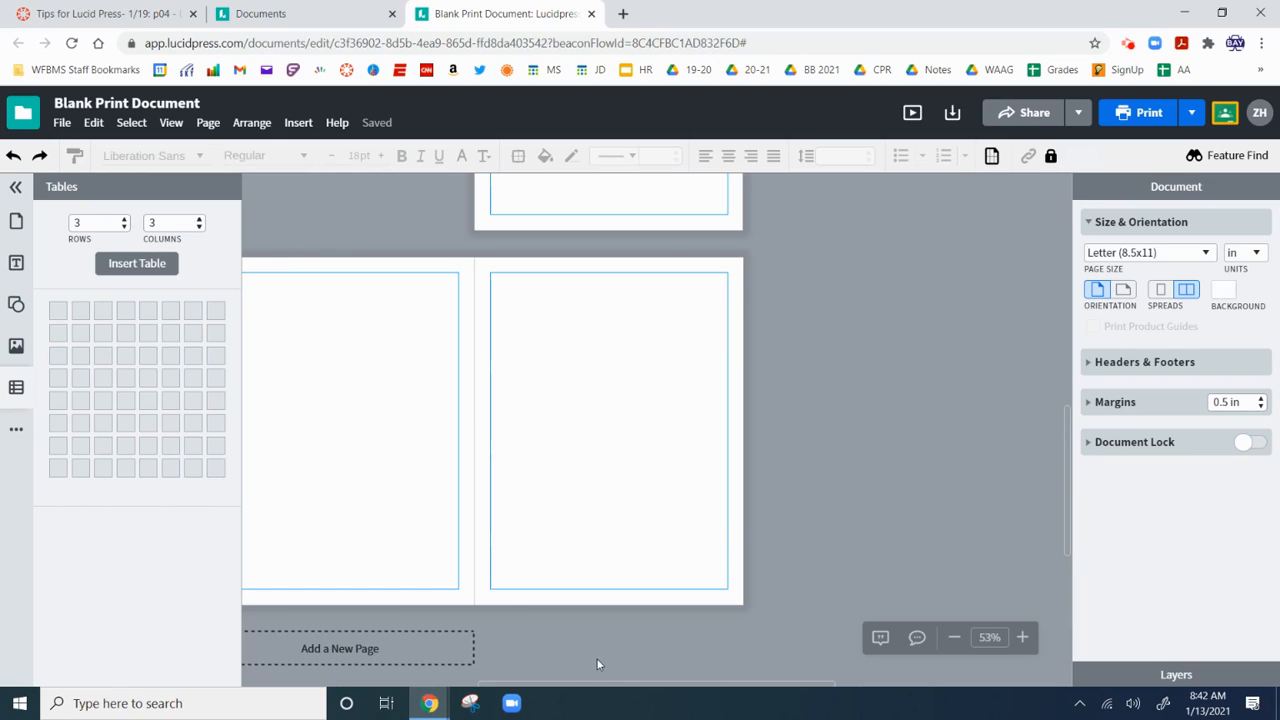
{"action": "left_click", "coordinate": [16, 220]}
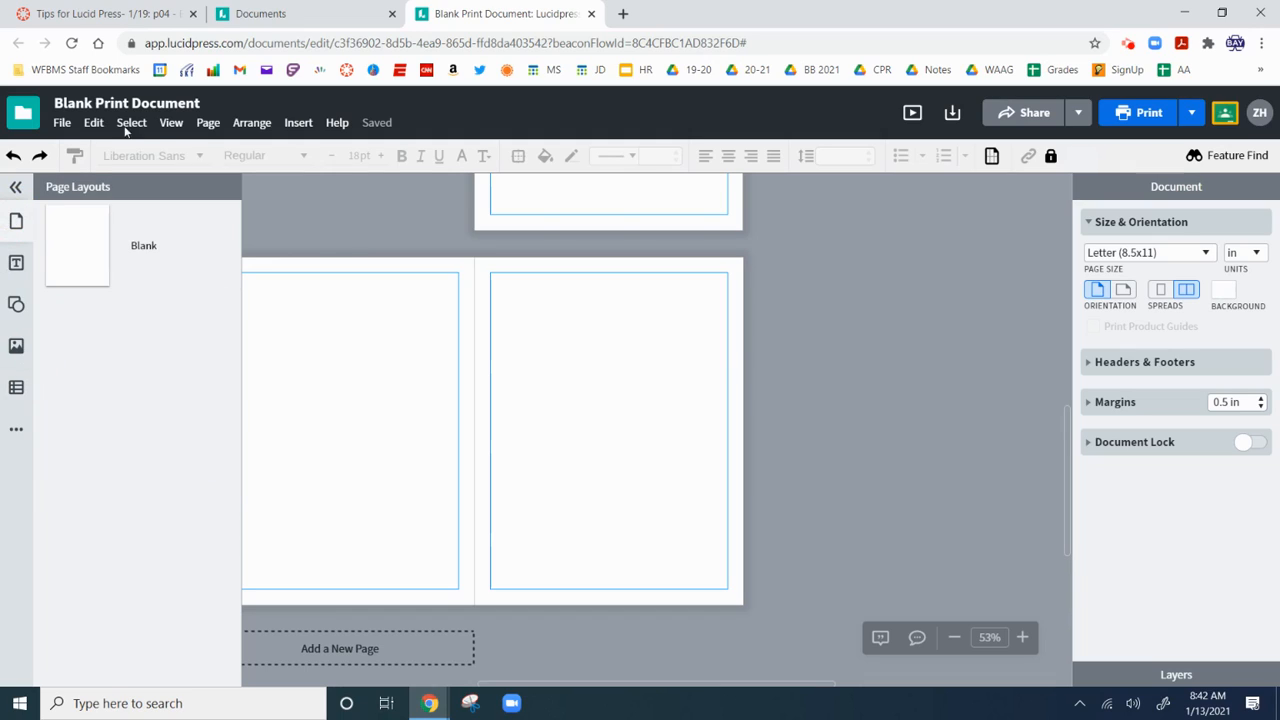
Zoom the spread in to 125% and bring up the Text styles list.
{"action": "left_click", "coordinate": [172, 124]}
{"action": "left_click", "coordinate": [185, 157]}
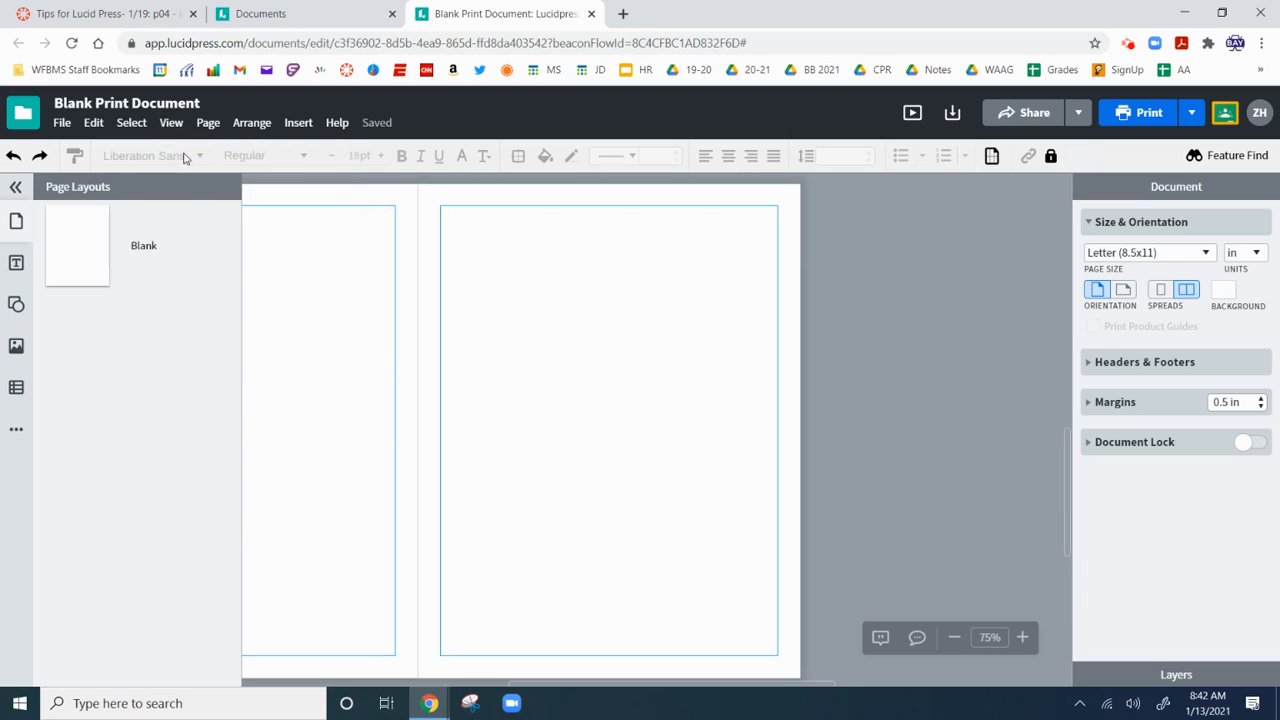
{"action": "left_click", "coordinate": [171, 122]}
{"action": "left_click", "coordinate": [190, 163]}
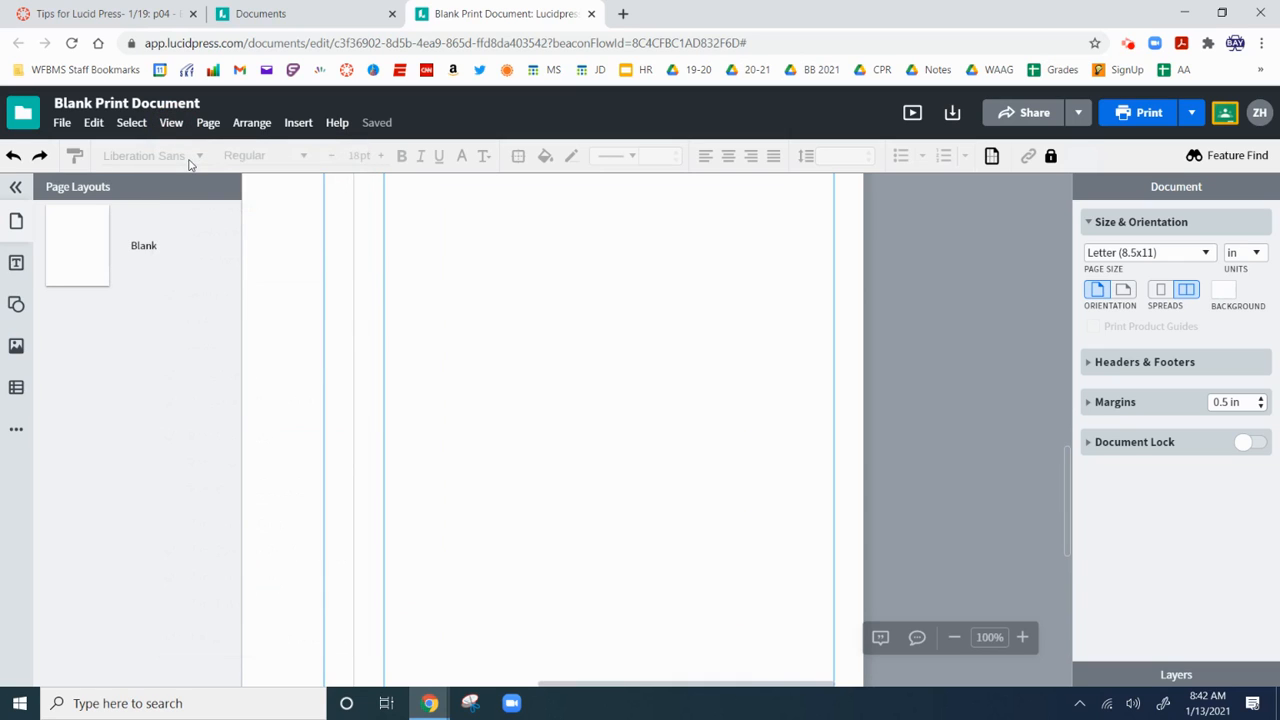
{"action": "left_click", "coordinate": [16, 187]}
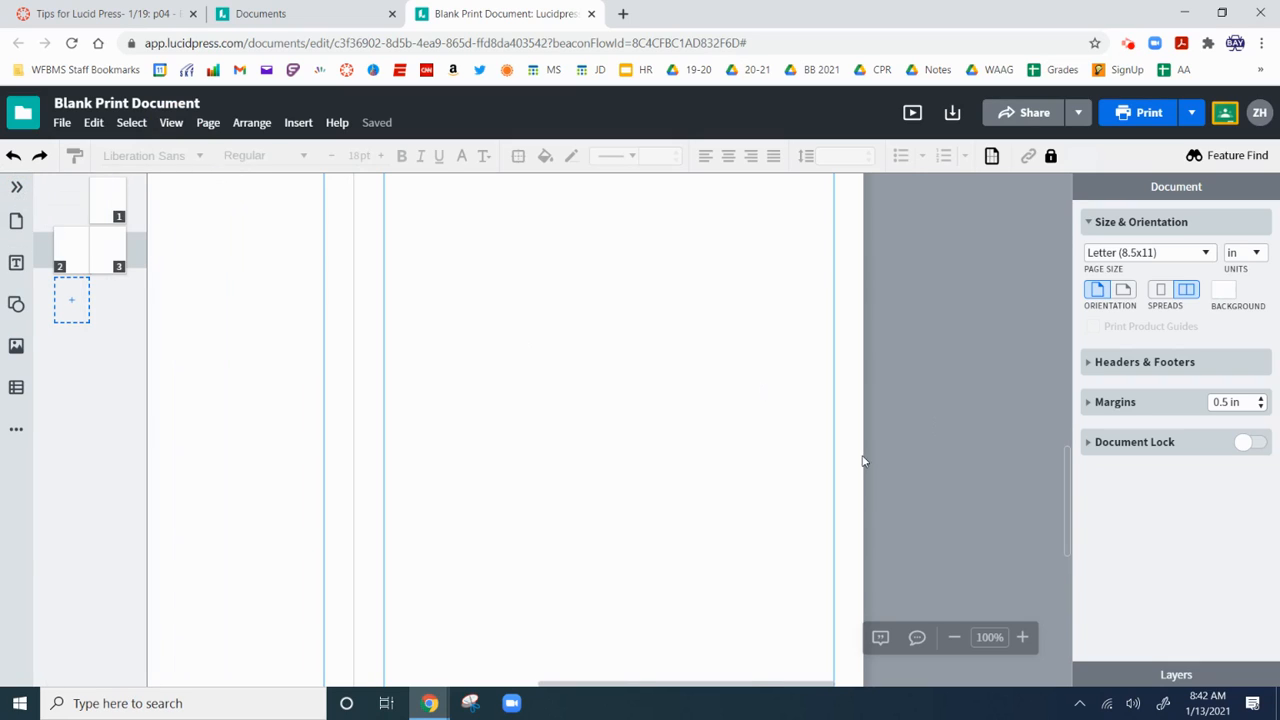
{"action": "scroll", "coordinate": [825, 500], "scroll_direction": "up", "scroll_amount": 3}
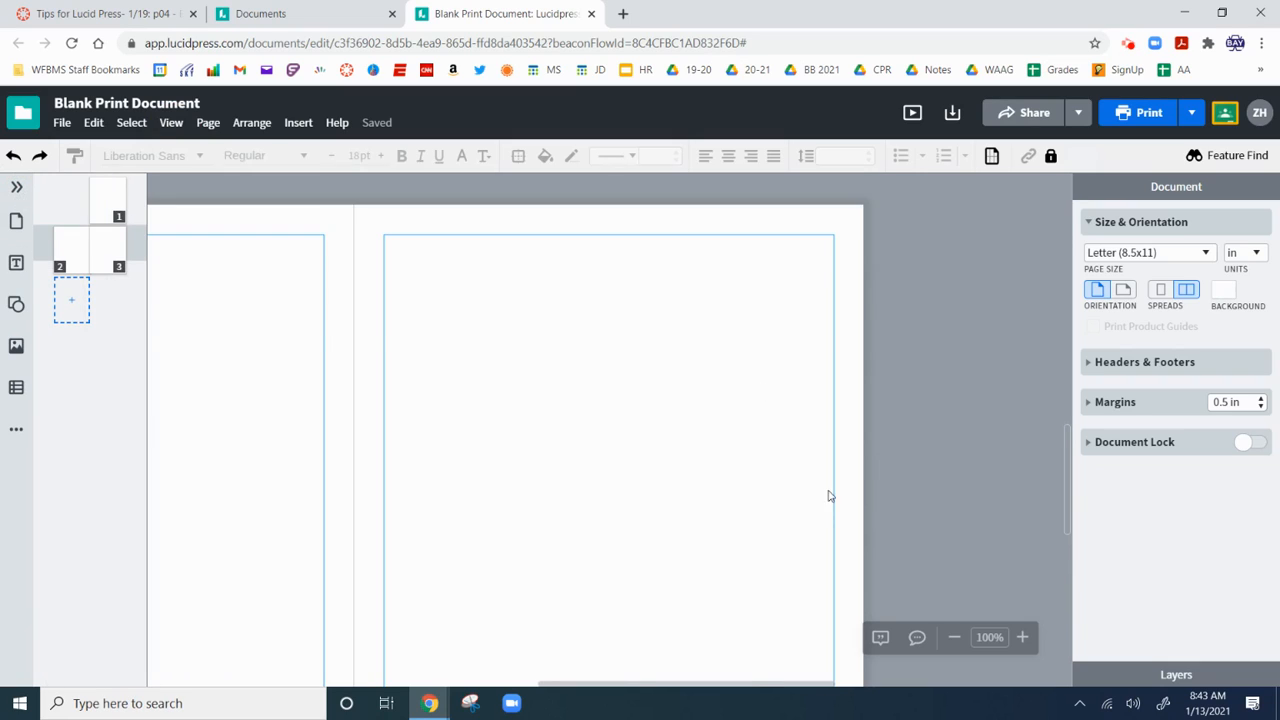
{"action": "left_click", "coordinate": [1023, 638]}
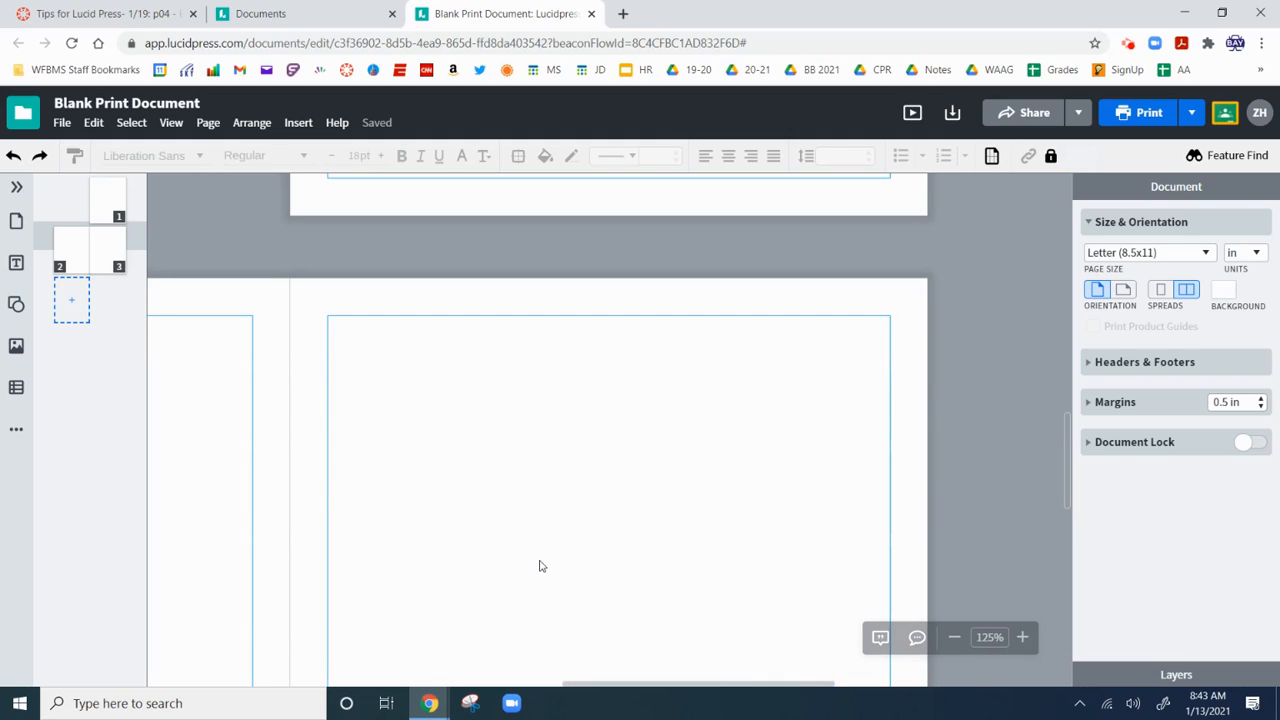
{"action": "scroll", "coordinate": [539, 566], "scroll_direction": "down", "scroll_amount": 1}
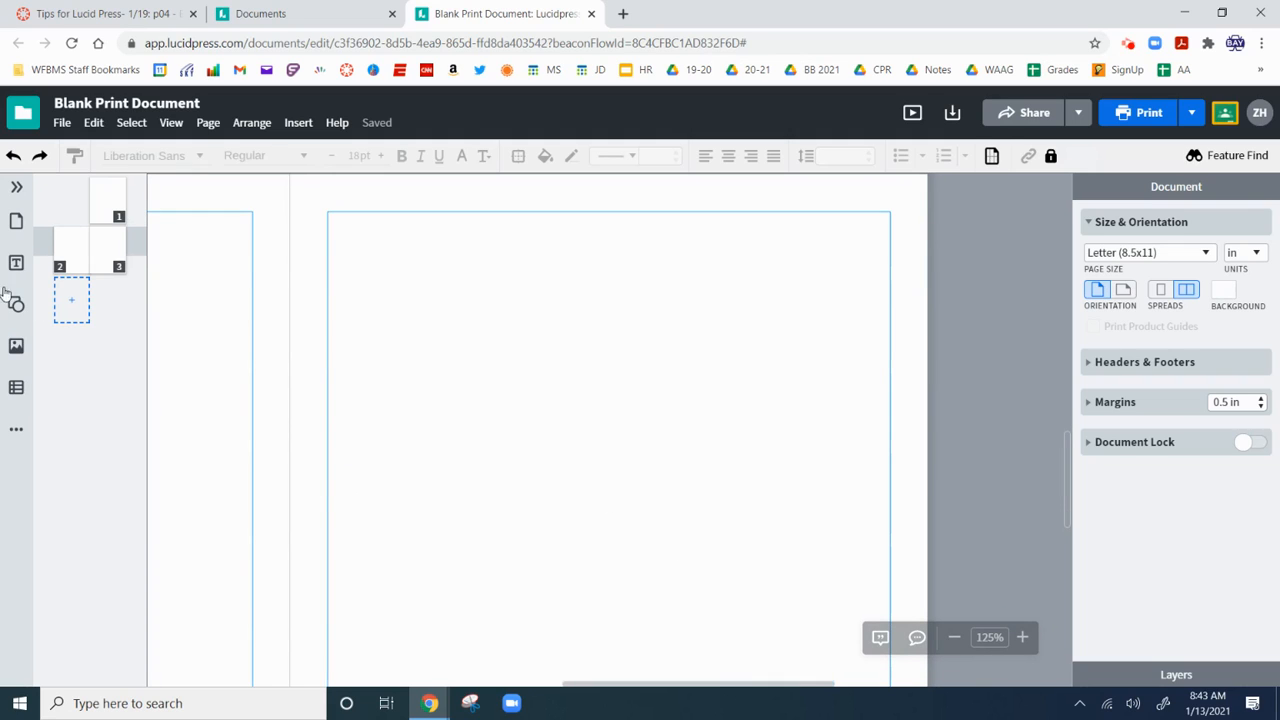
{"action": "left_click", "coordinate": [16, 260]}
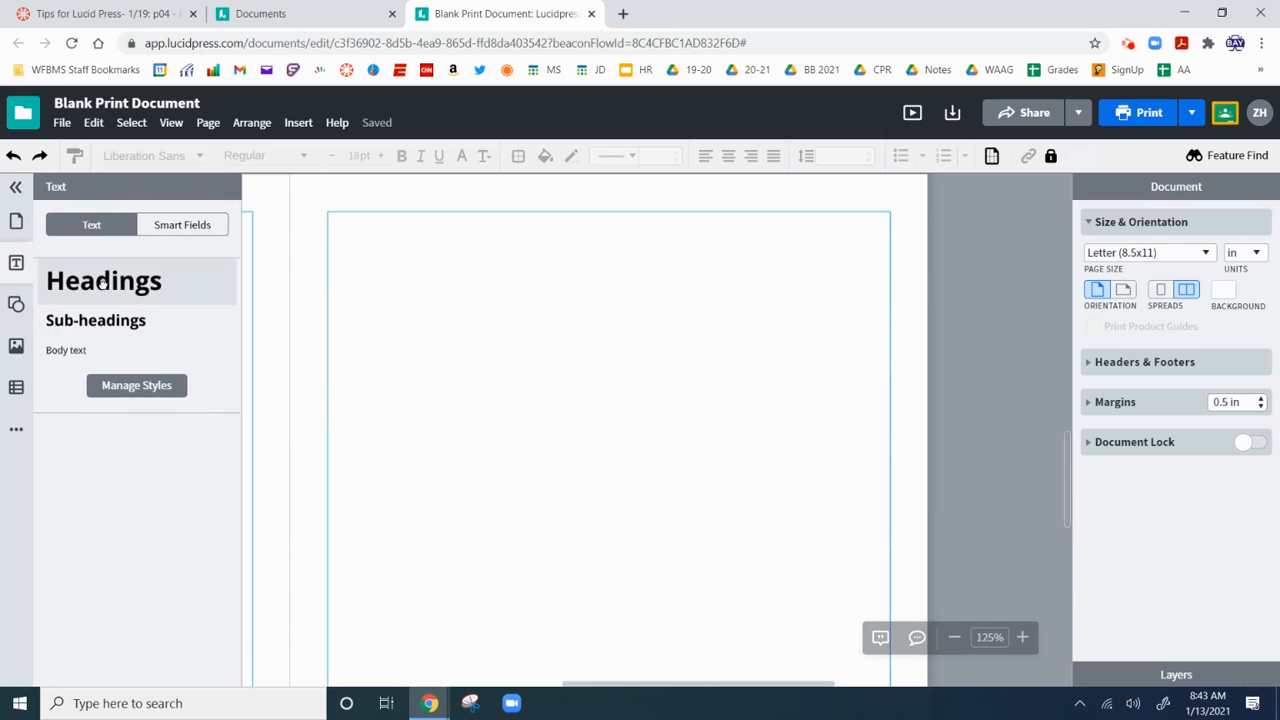
Add a bold 30 pt Headings text box, enlarge it to 4.068 x 1.834 in, and review its settings.
{"action": "left_click", "coordinate": [103, 280]}
{"action": "left_click_drag", "start_coordinate": [612, 452], "coordinate": [769, 546]}
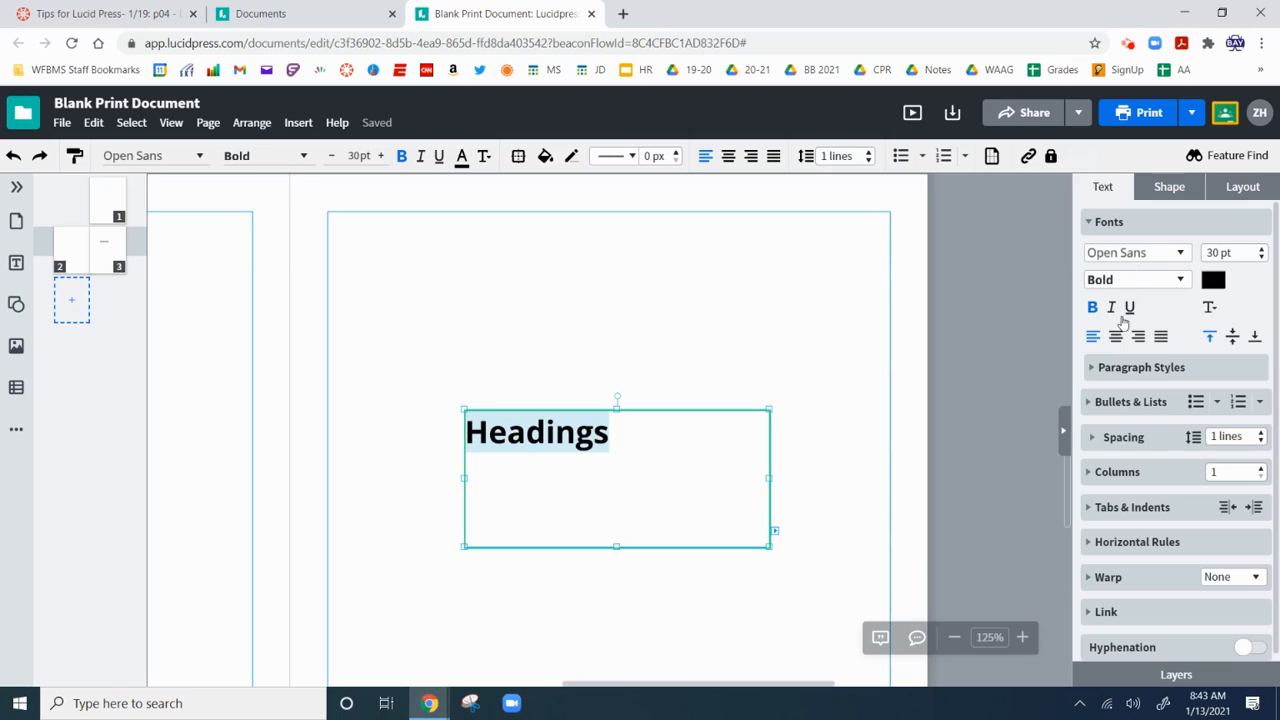
{"action": "left_click", "coordinate": [1169, 200]}
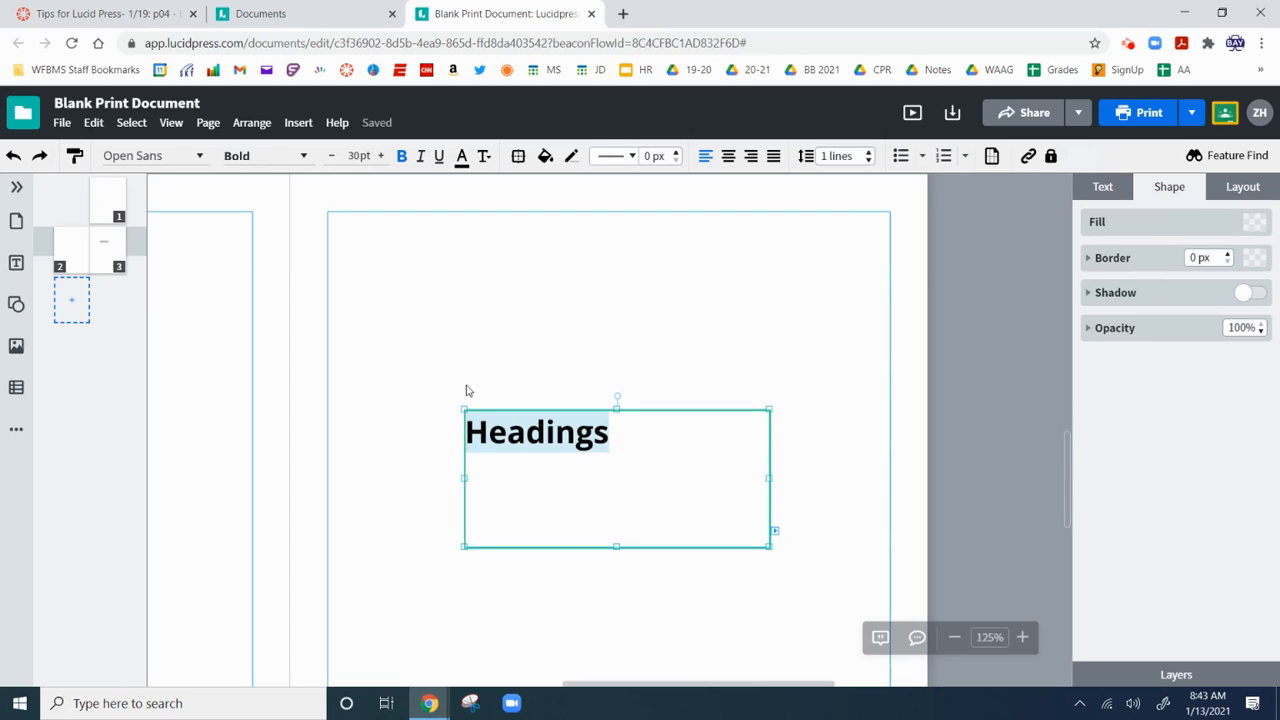
{"action": "left_click", "coordinate": [1229, 196]}
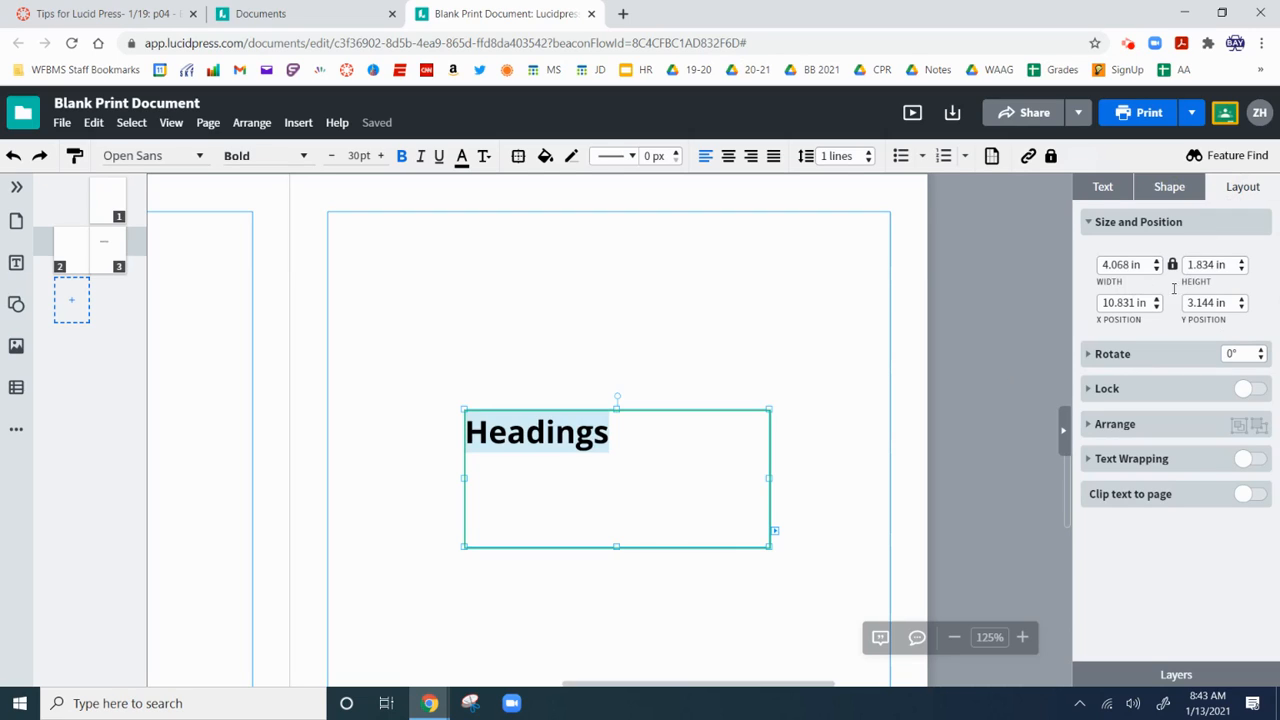
{"action": "left_click", "coordinate": [1101, 189]}
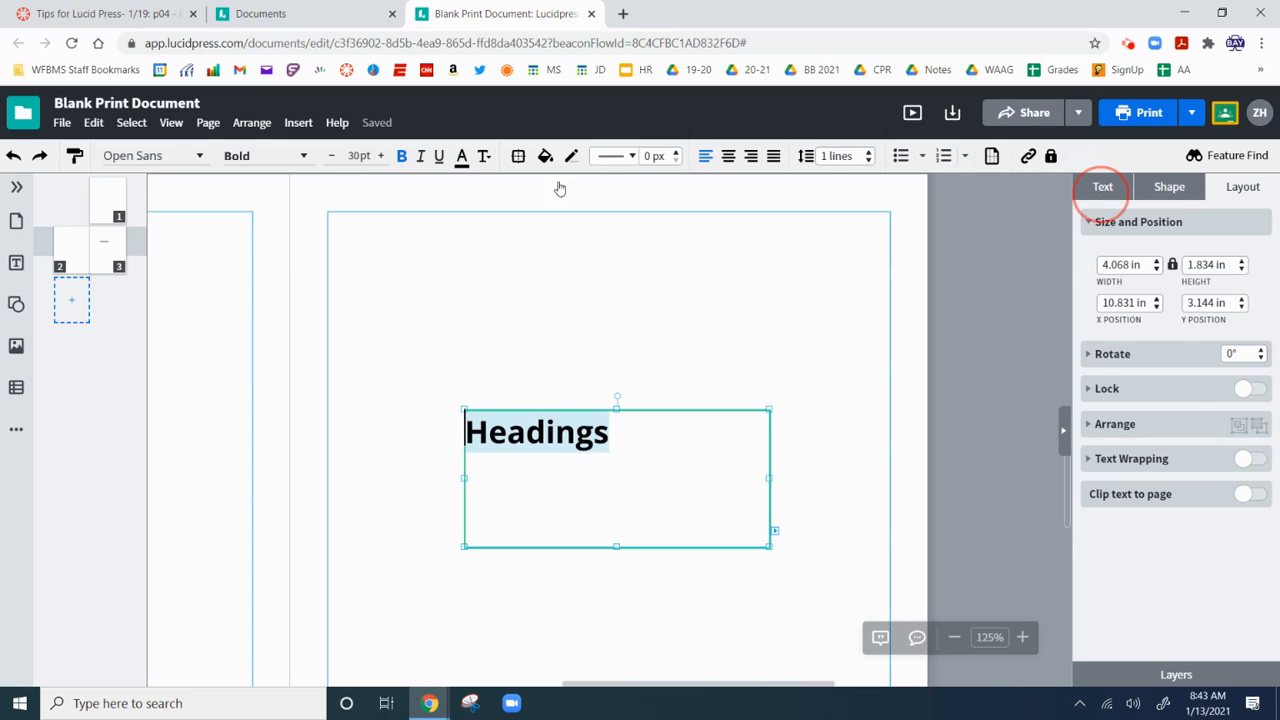
{"action": "left_click", "coordinate": [484, 158]}
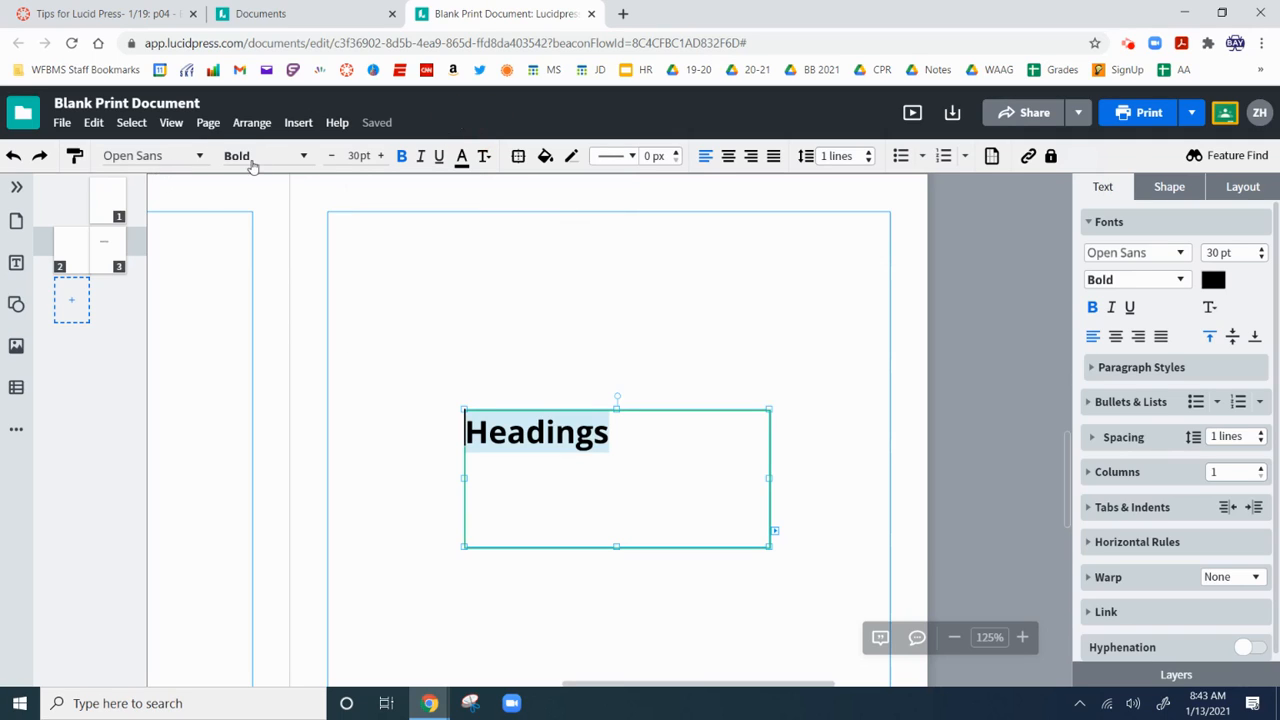
{"action": "left_click", "coordinate": [543, 165]}
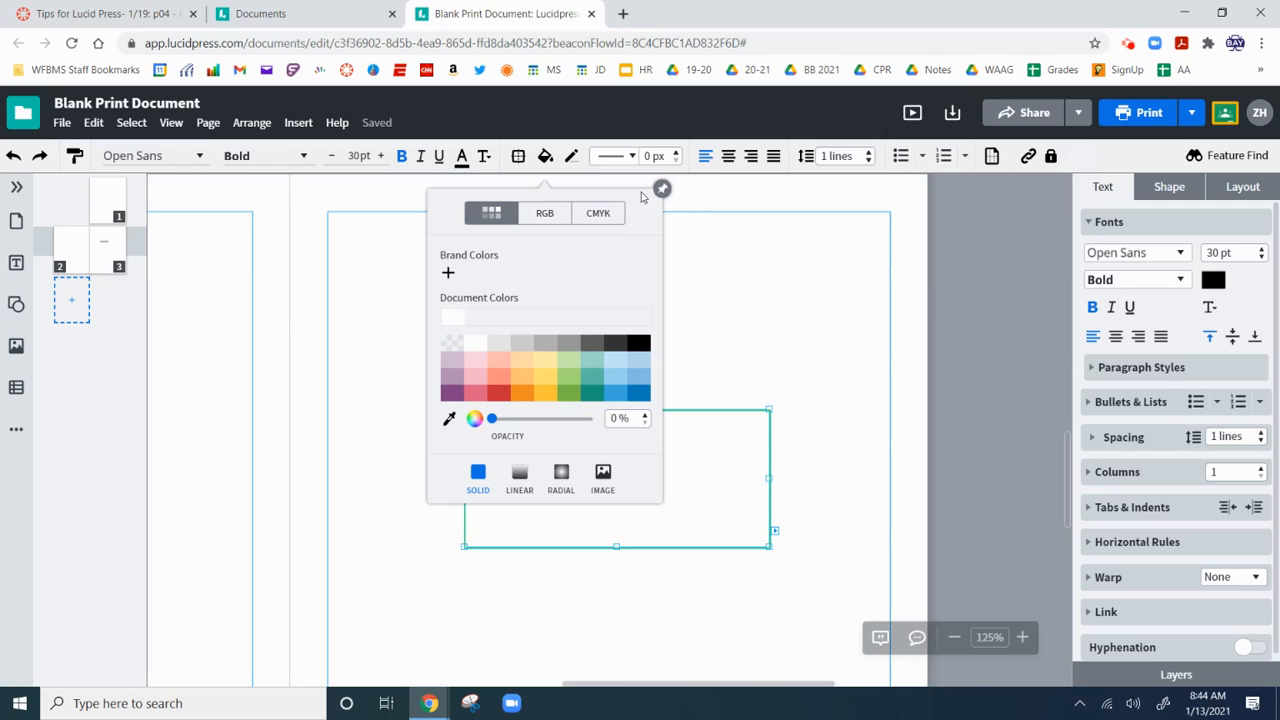
{"action": "left_click", "coordinate": [545, 156]}
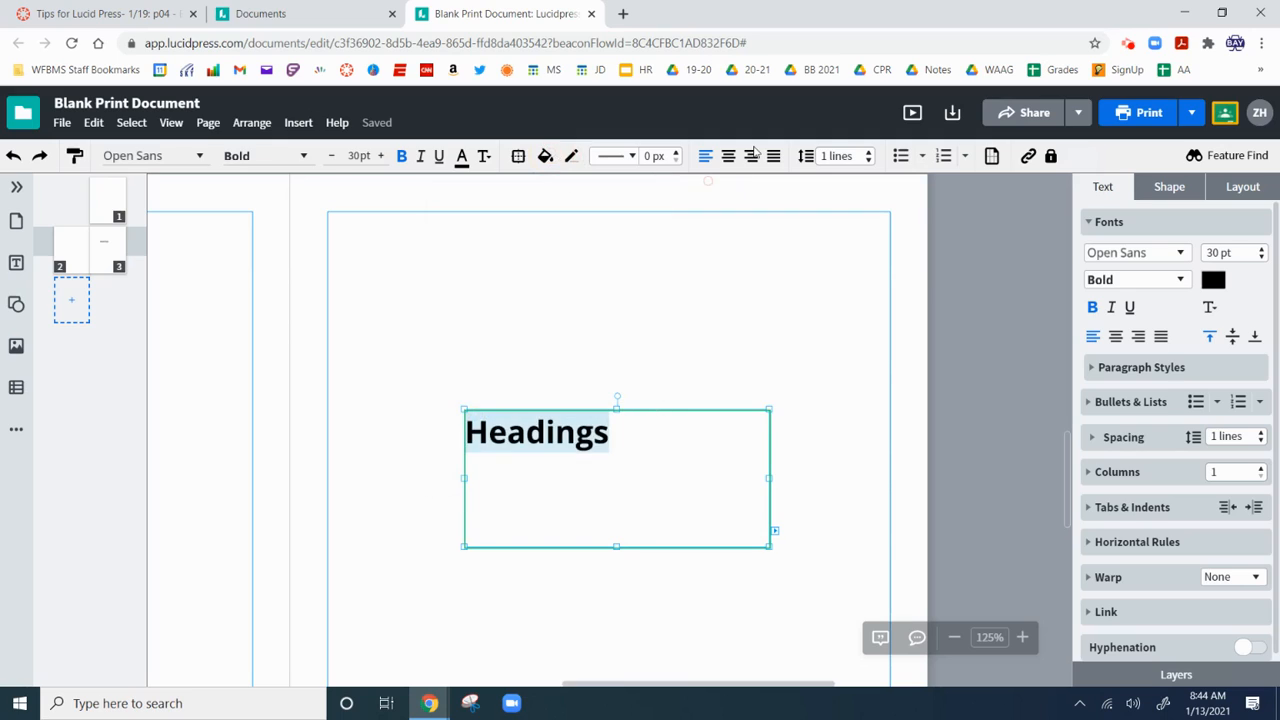